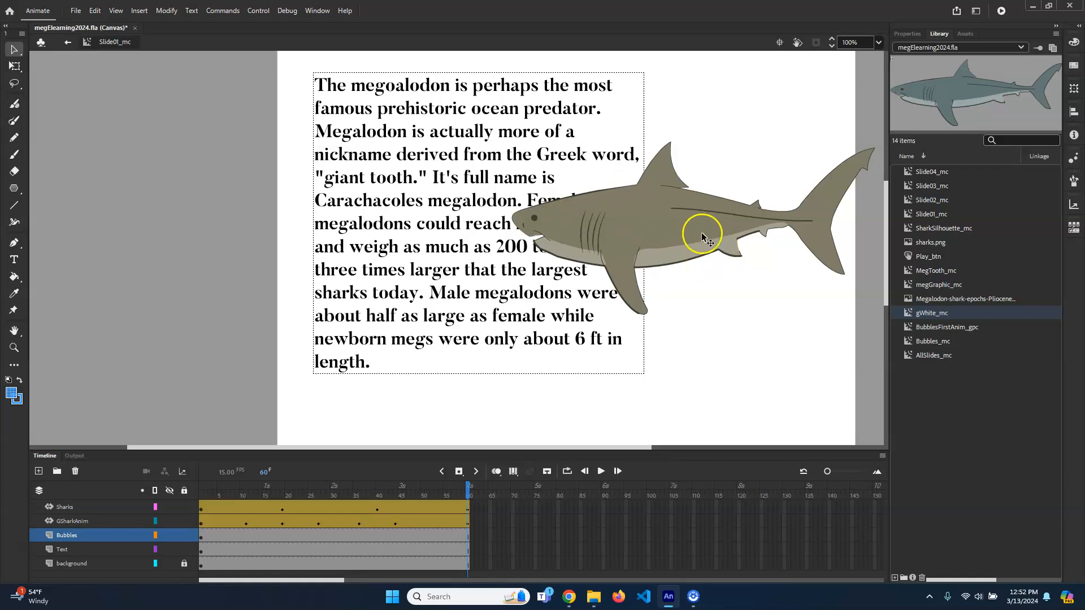
- Remove the motion tween from the Sharks layer, return to frame 1 and select the large shark
drag(467, 485, 283, 519)
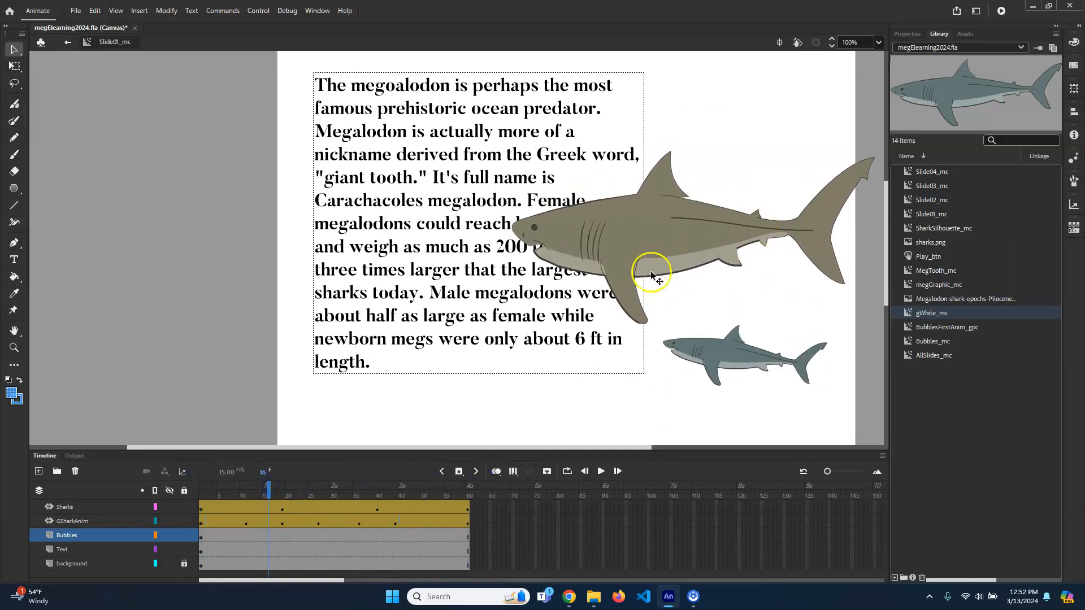
click(645, 237)
click(668, 220)
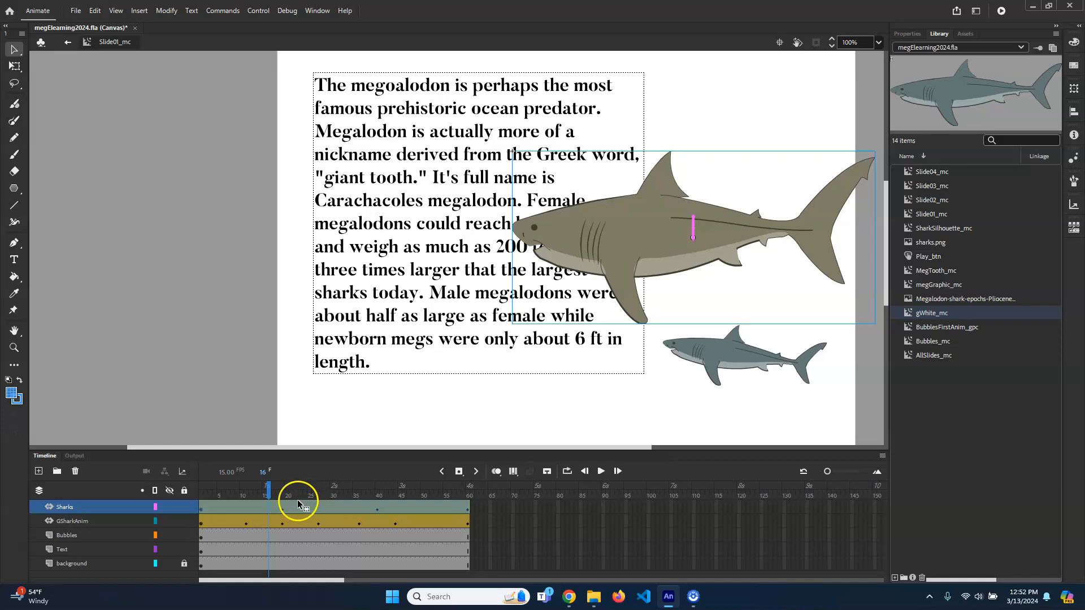
right_click(340, 508)
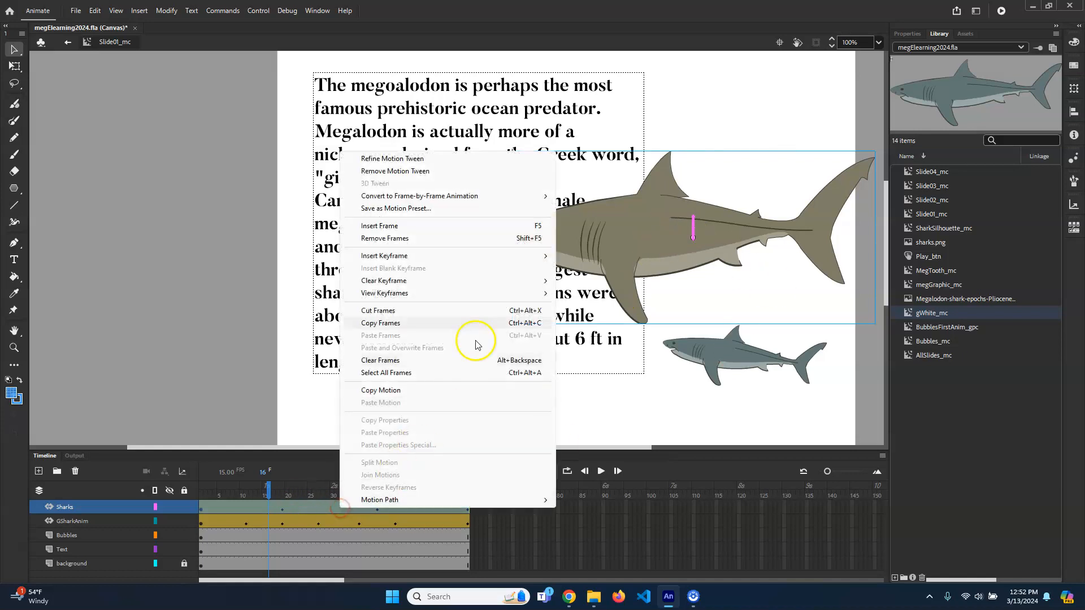
click(422, 172)
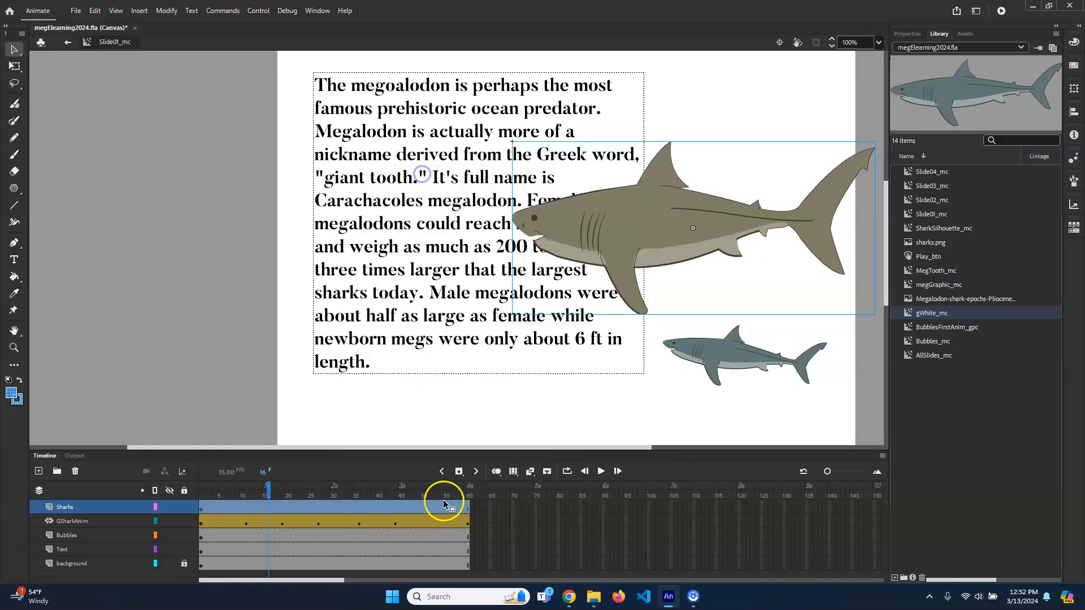
drag(274, 486, 202, 487)
click(584, 172)
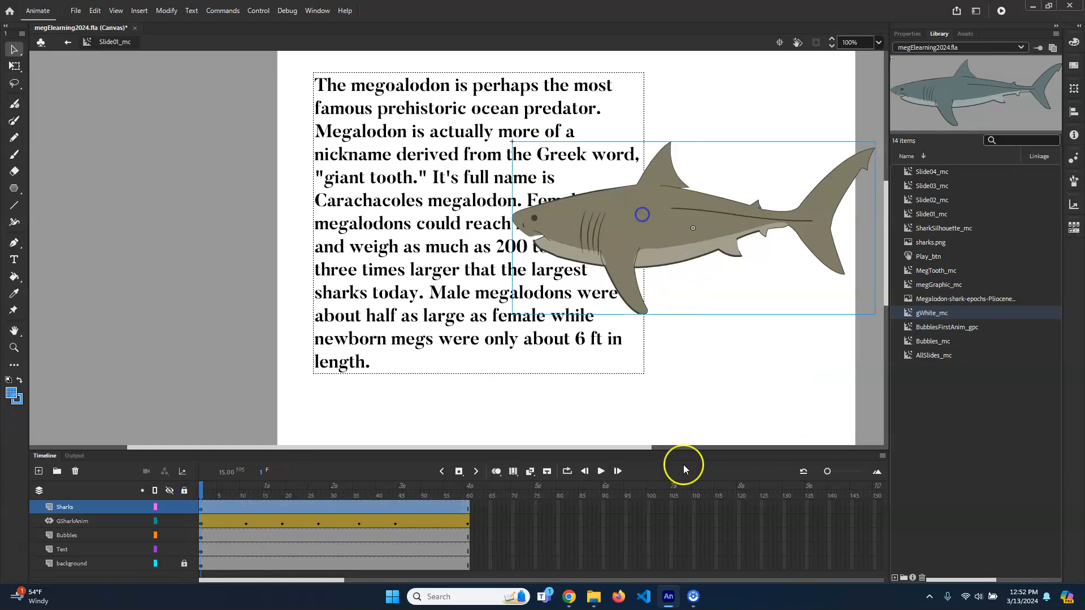
click(13, 314)
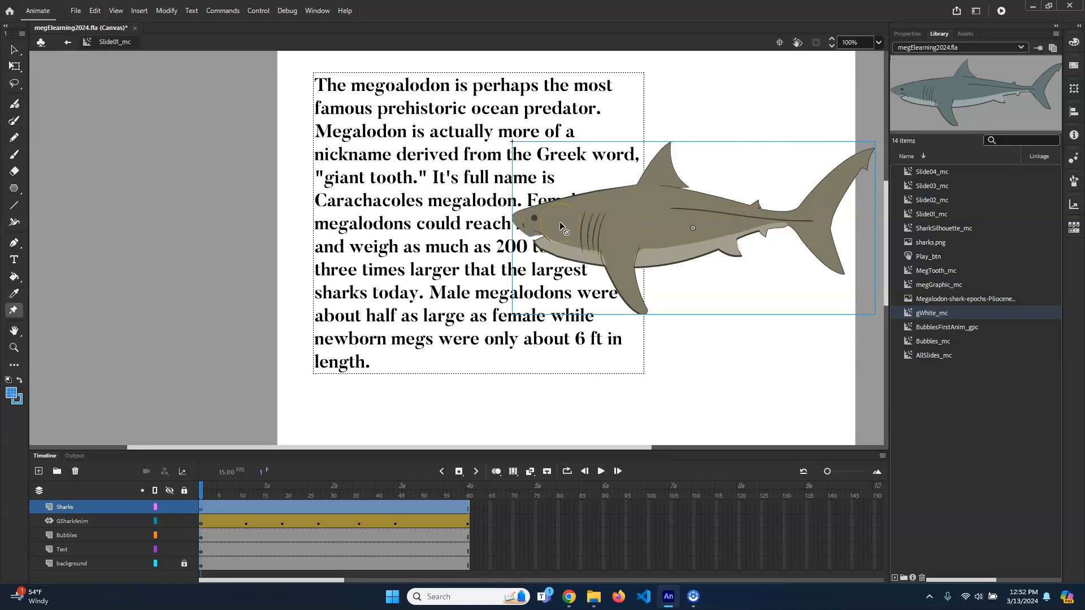
click(14, 49)
double_click(643, 240)
click(13, 311)
click(14, 49)
click(150, 43)
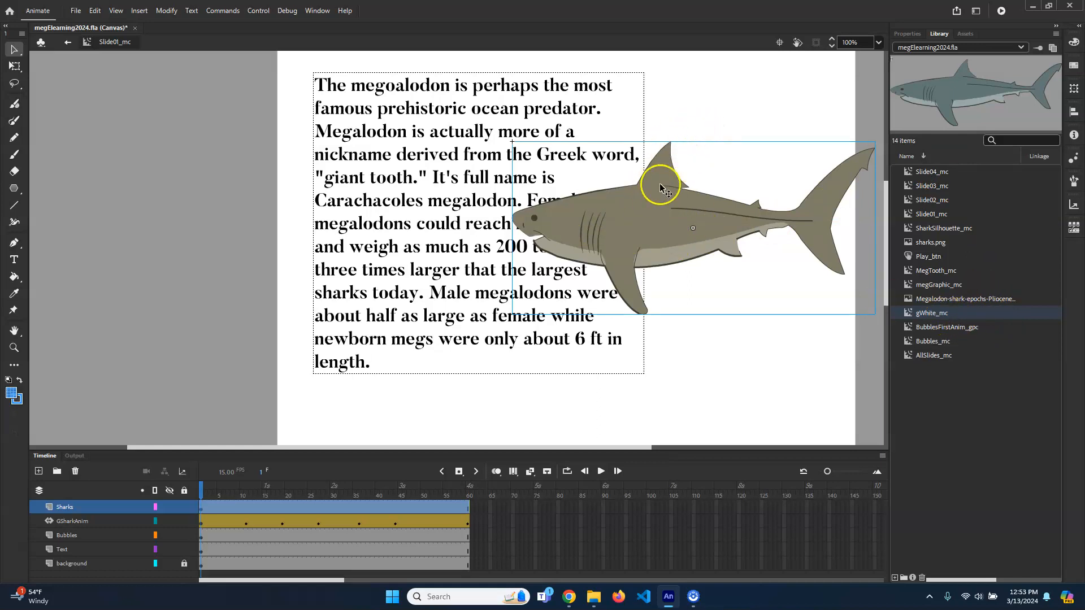
- Break apart the large shark symbol and reselect all of its artwork on the Sharks layer
click(166, 11)
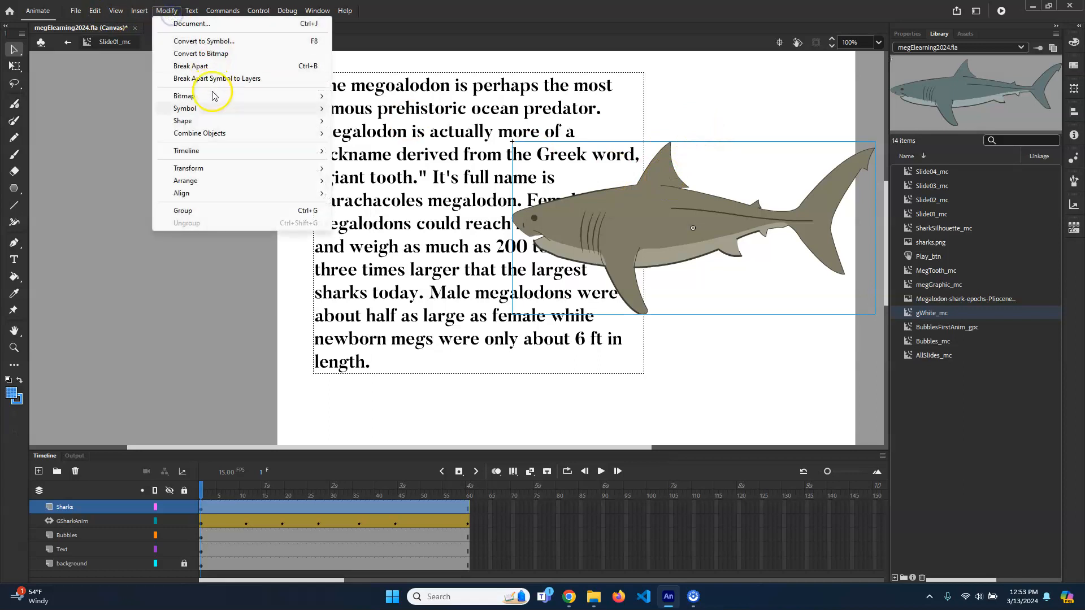
click(239, 67)
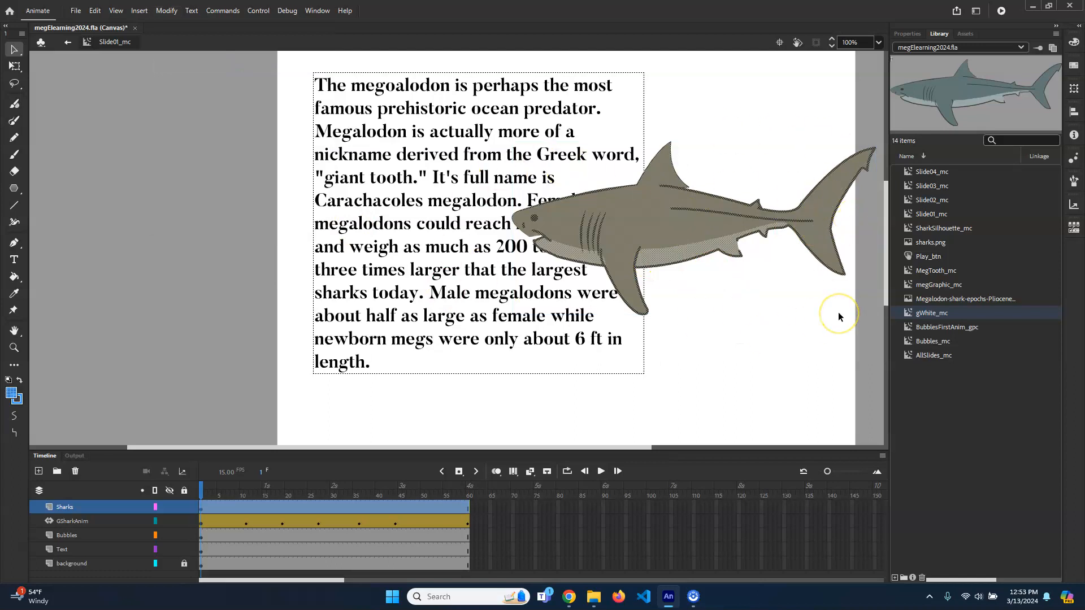
click(780, 325)
click(668, 239)
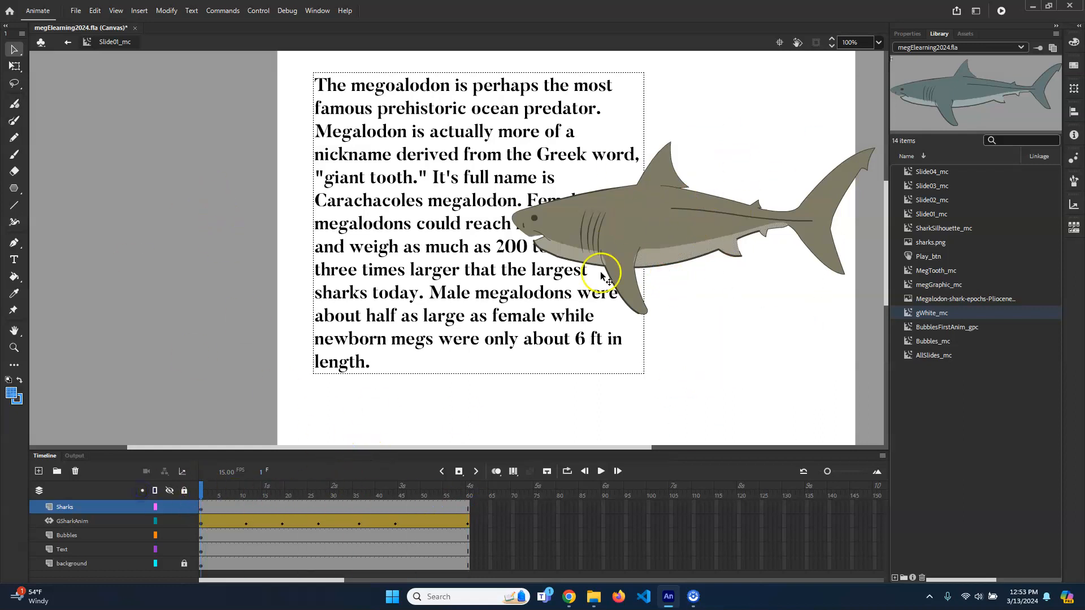
click(79, 522)
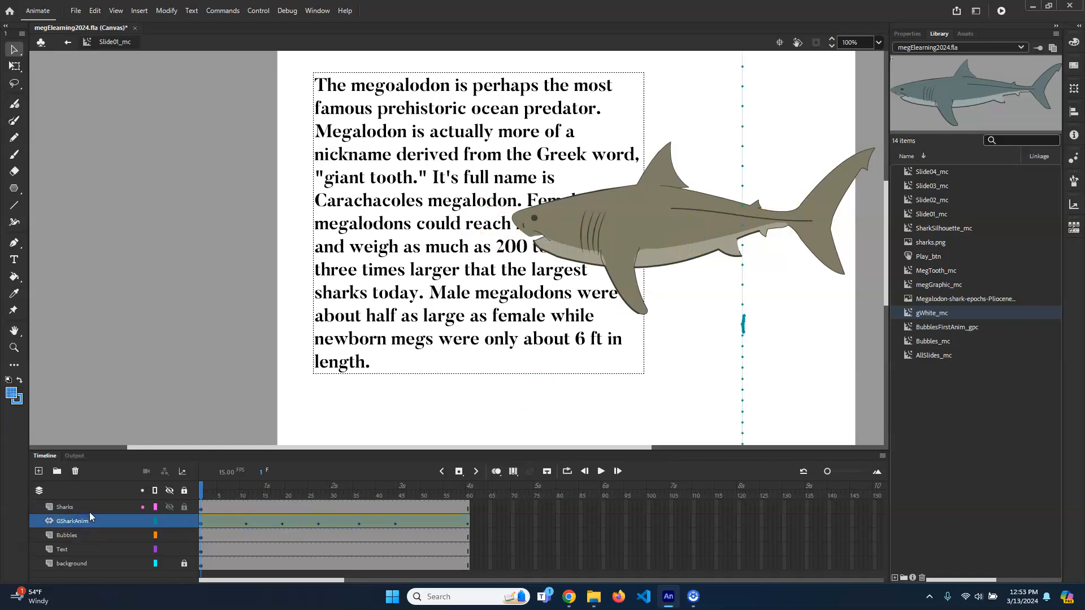
click(90, 513)
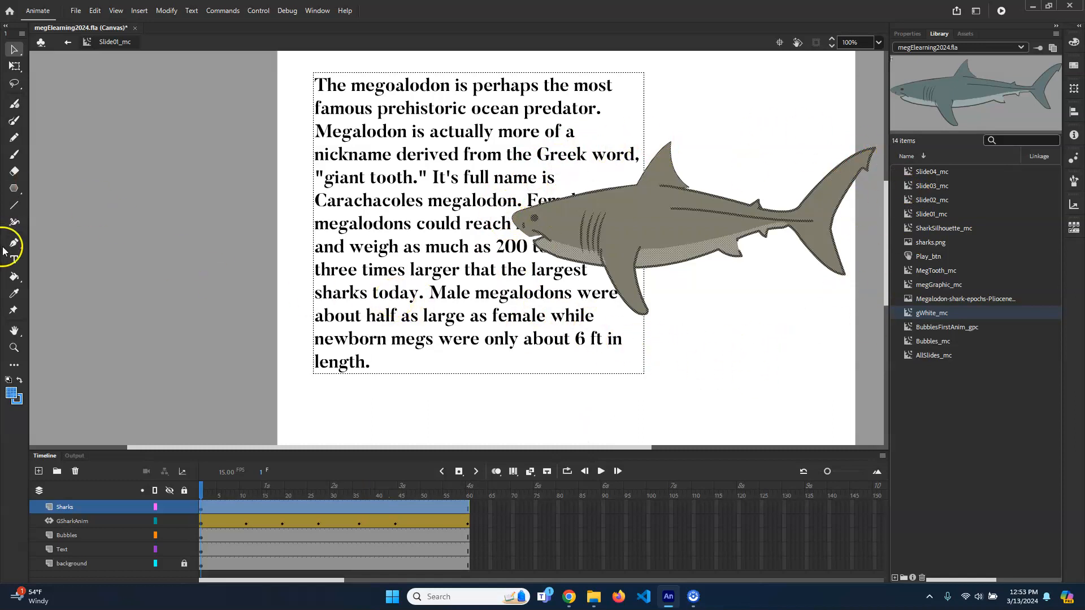
- Build a three-bone chain along the large shark from snout to tail with the Asset Warp tool
click(14, 364)
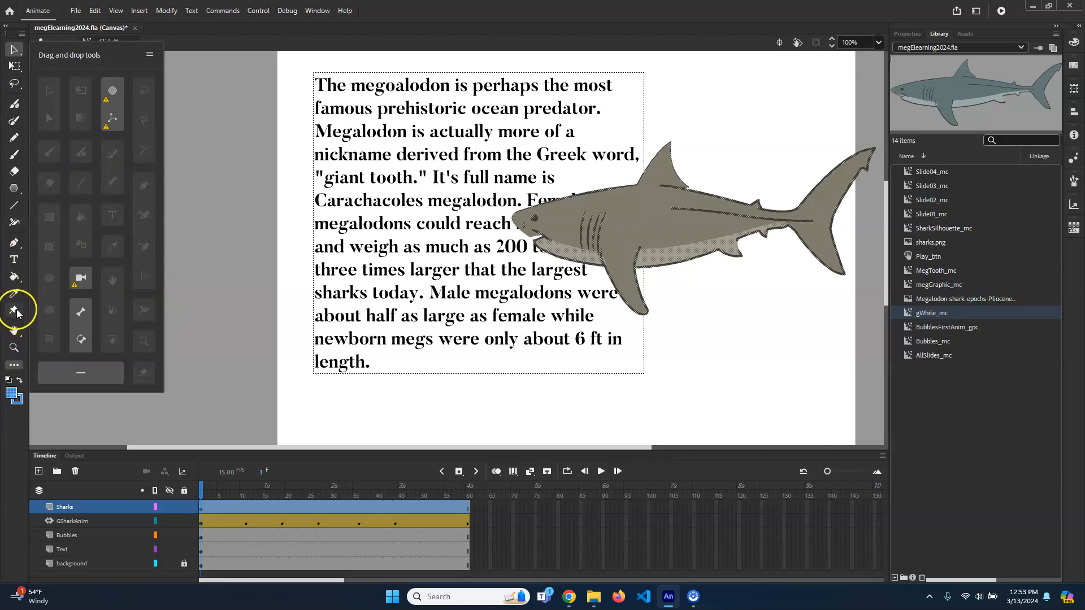
click(15, 367)
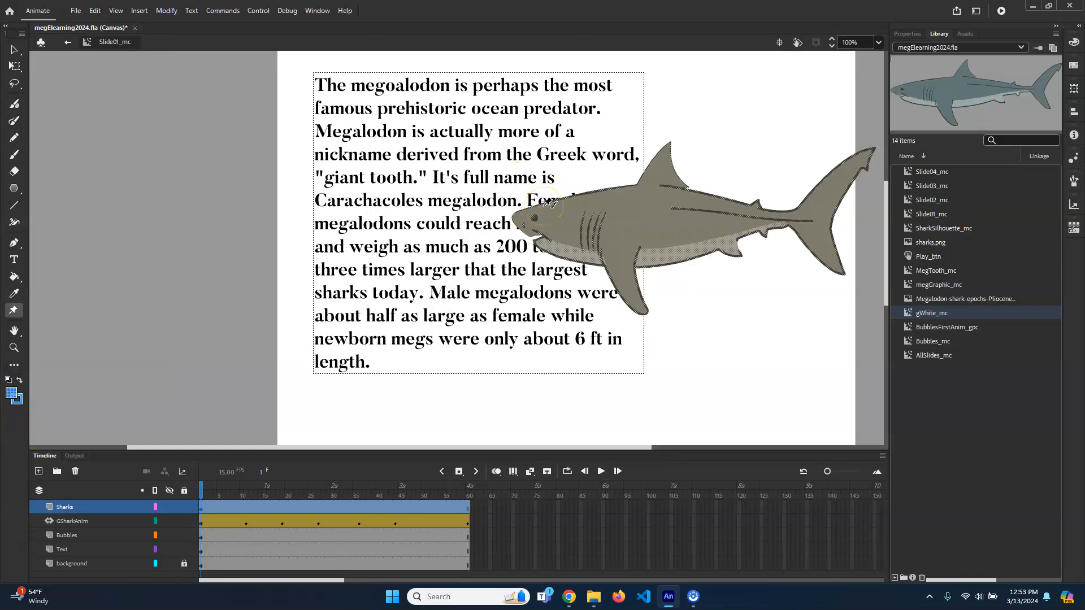
click(525, 215)
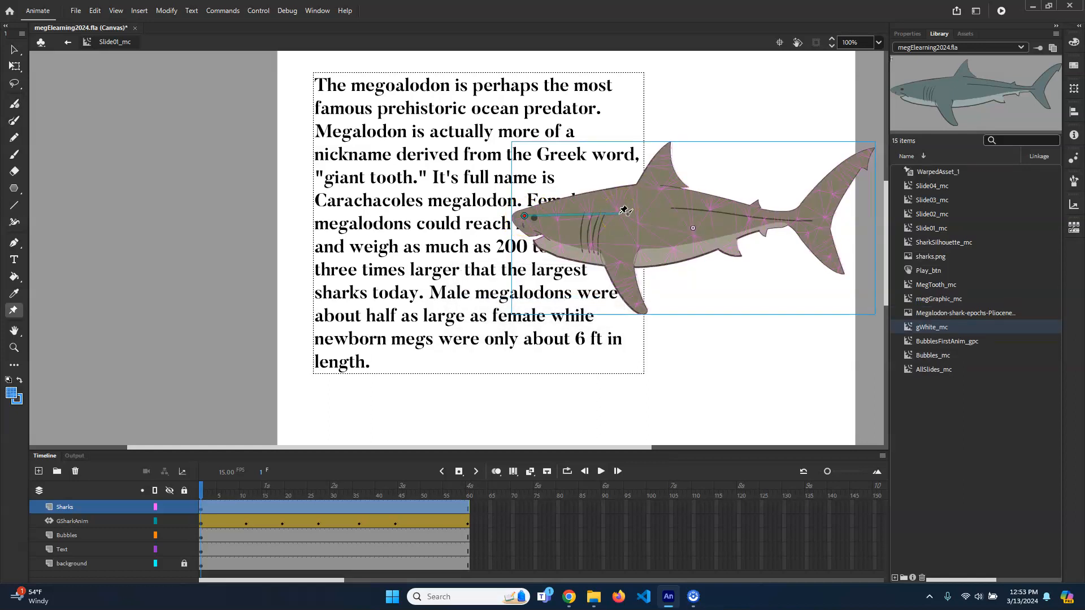
drag(619, 217, 826, 221)
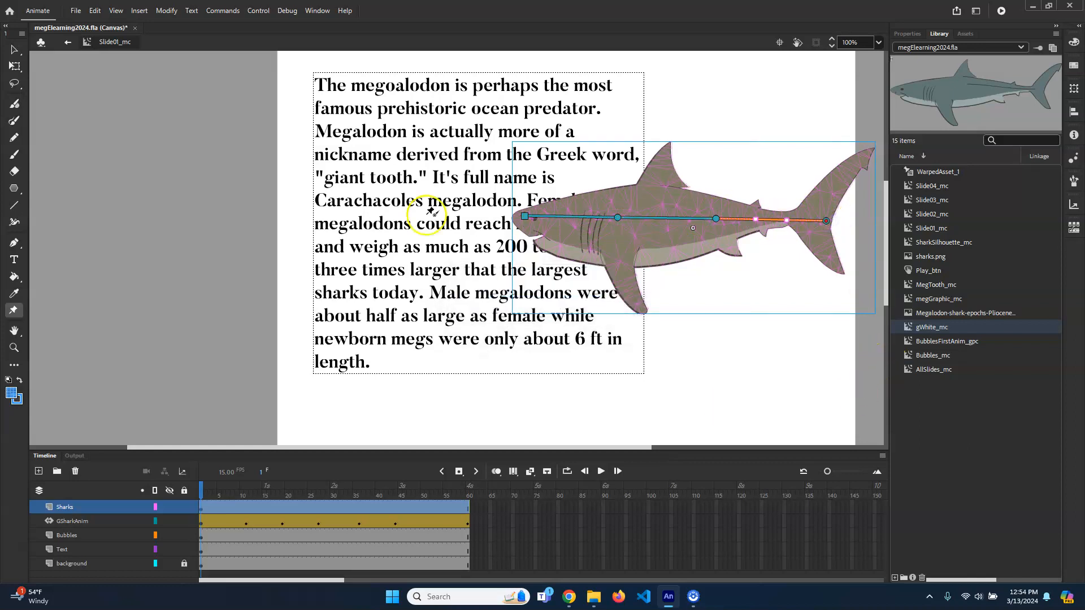
- Try the Hard bone type on the head bone, bend the body at its joint and undo the bend
click(575, 215)
click(908, 34)
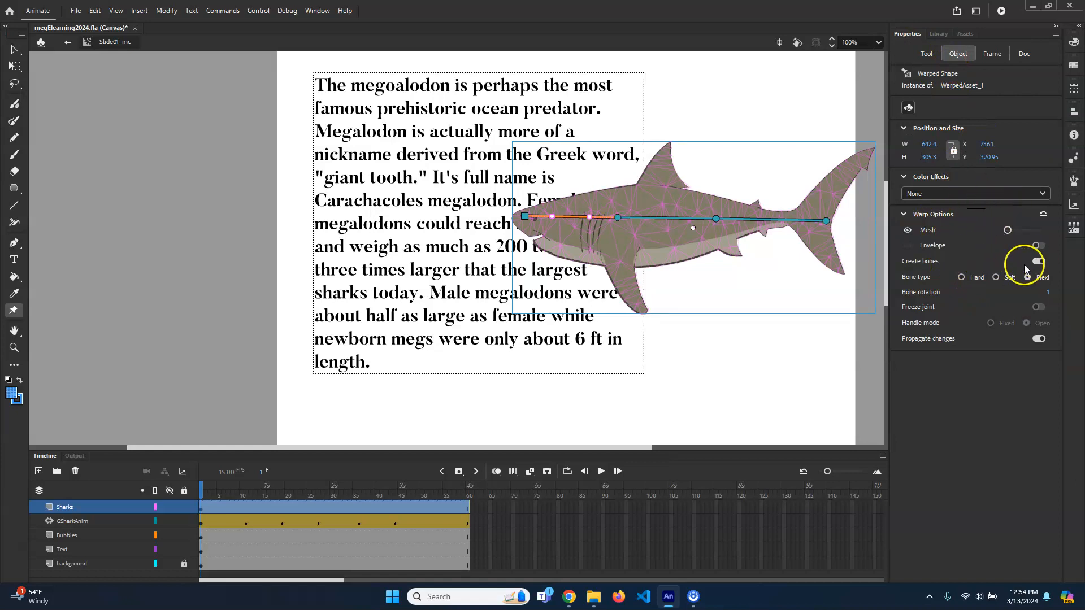
click(996, 277)
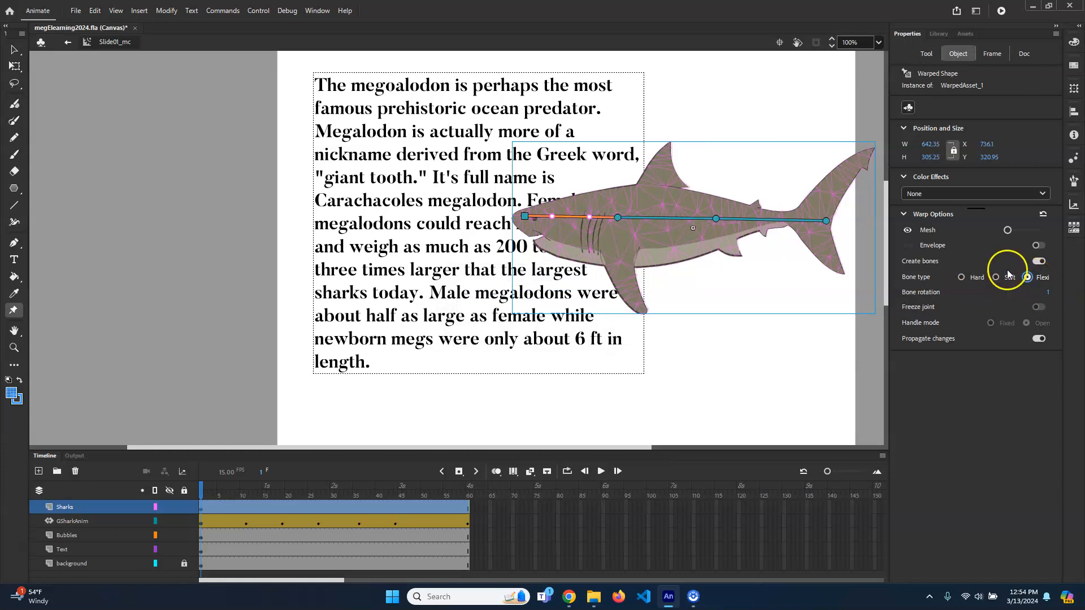
click(961, 276)
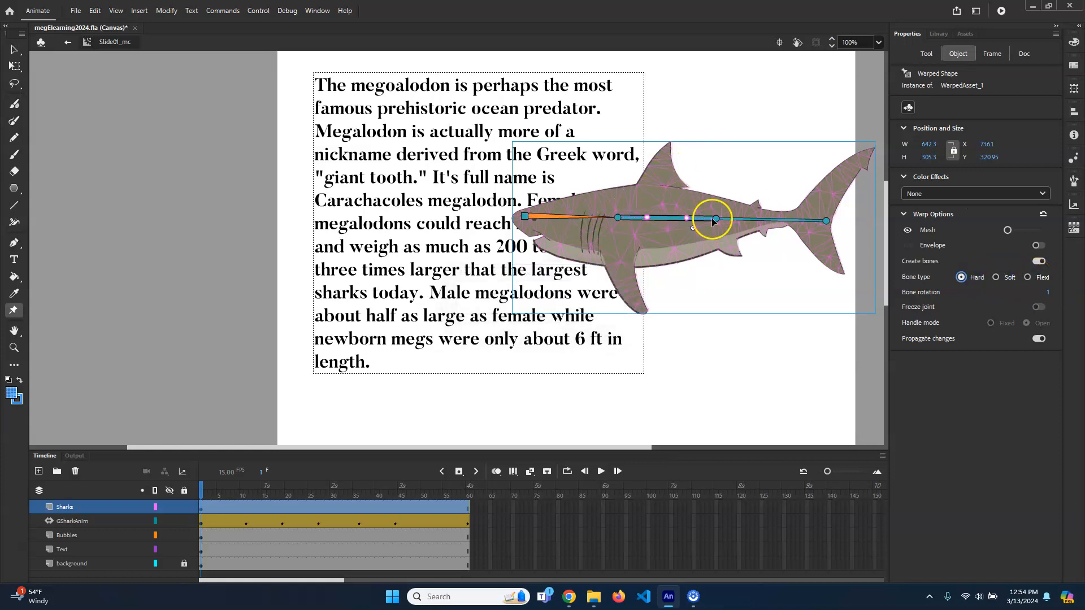
drag(618, 217, 682, 251)
key(ctrl+z)
- Try the Hard bone type on the middle bone, bend the shark downward and undo the bend
click(673, 219)
click(961, 277)
drag(699, 226, 598, 203)
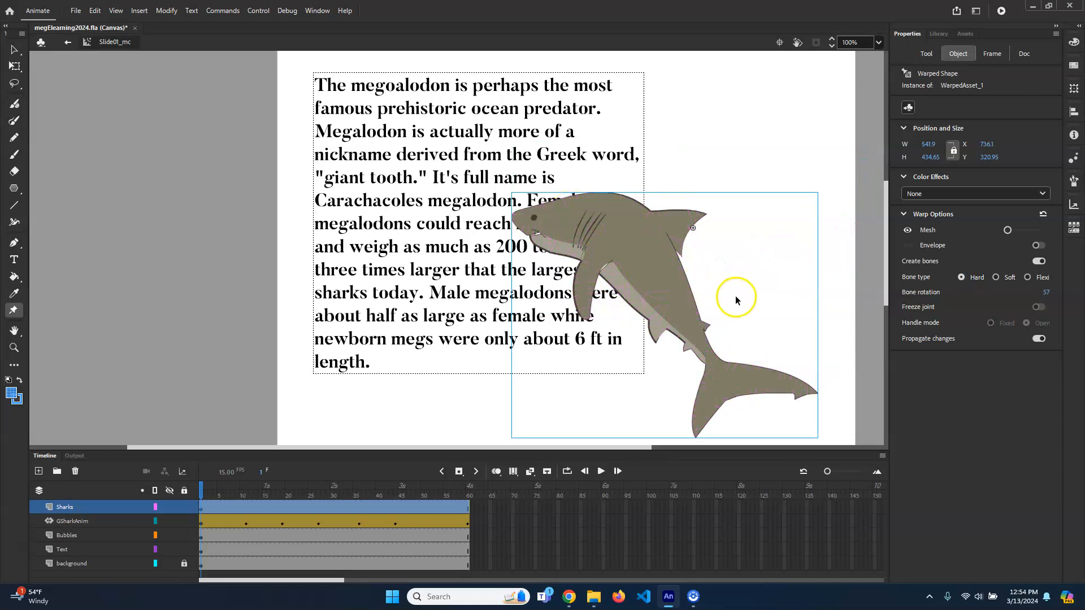
key(ctrl+z)
- Try the Soft bone type on the middle bone with a downward bend and undo the bend
click(995, 277)
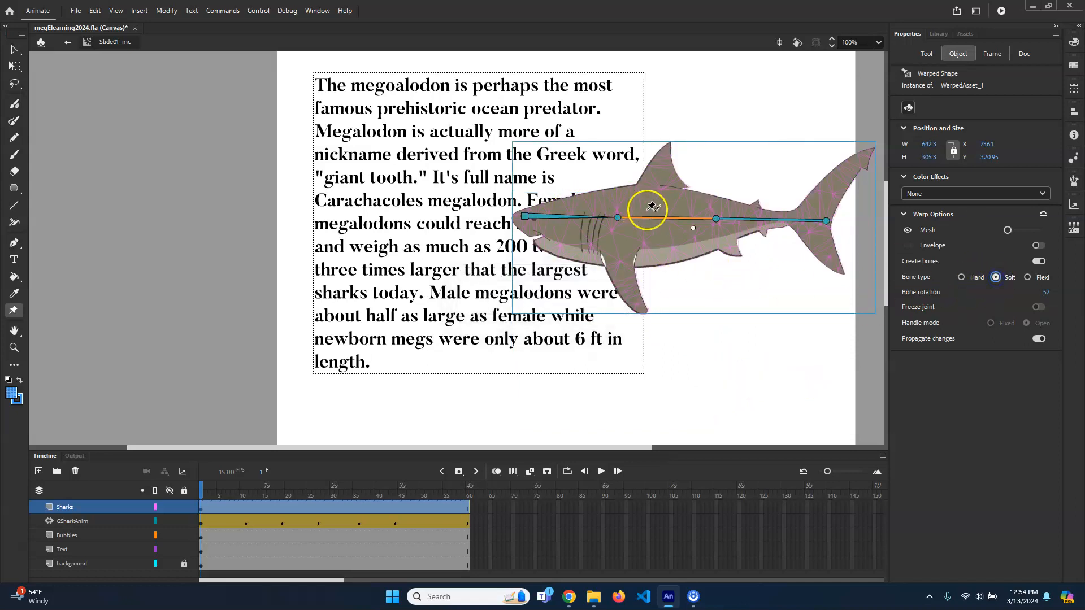
drag(676, 218, 707, 296)
key(ctrl+z)
- Set the middle bone to Flexi, test a curved downward bend of the body and undo the bend
click(1027, 277)
click(707, 222)
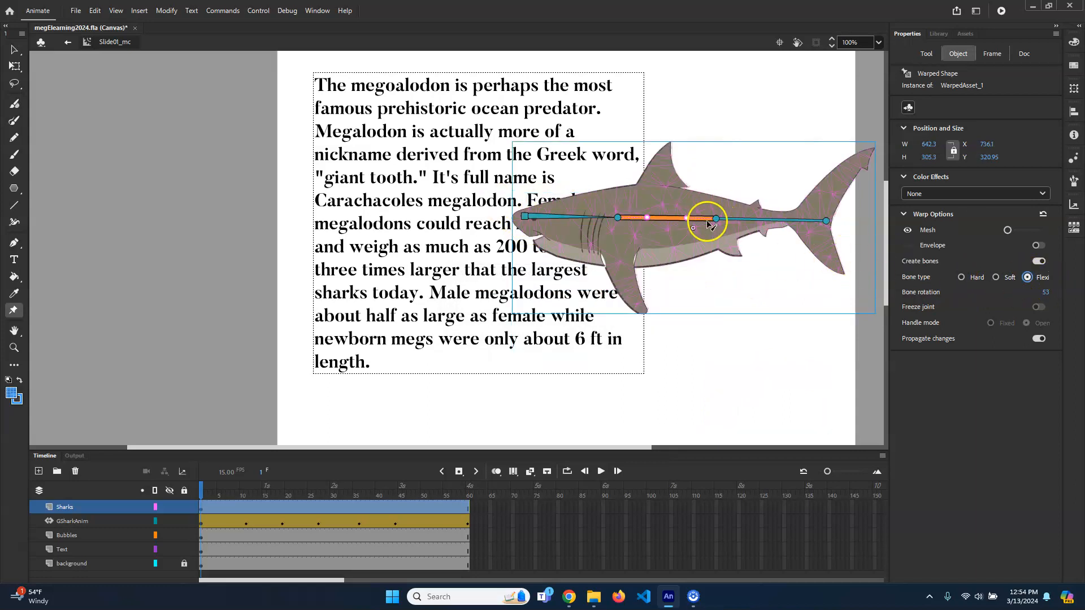
drag(706, 225, 685, 264)
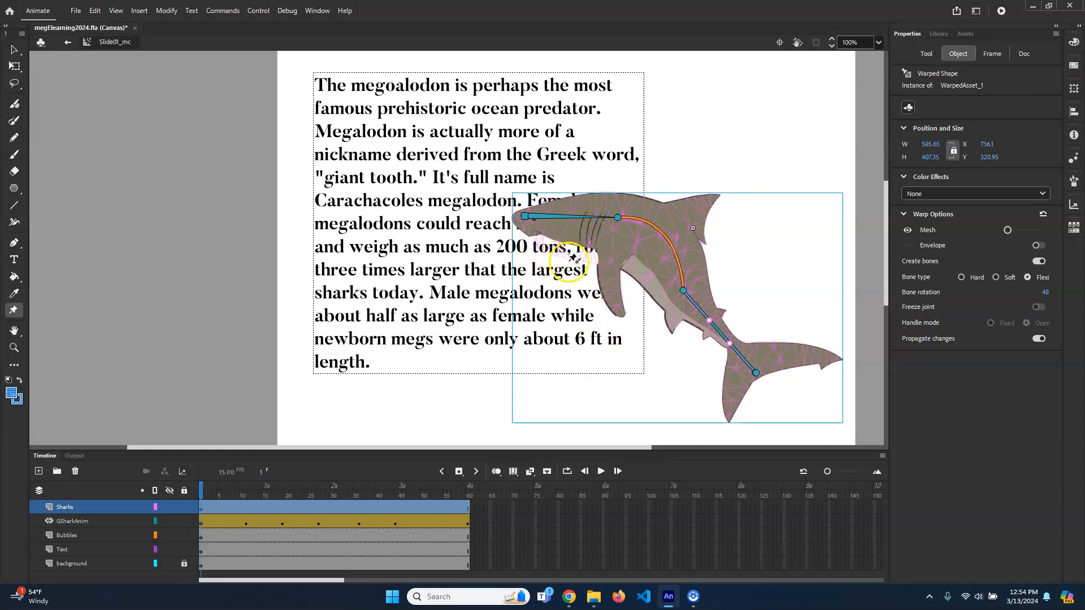
key(ctrl+z)
key(ctrl+z)
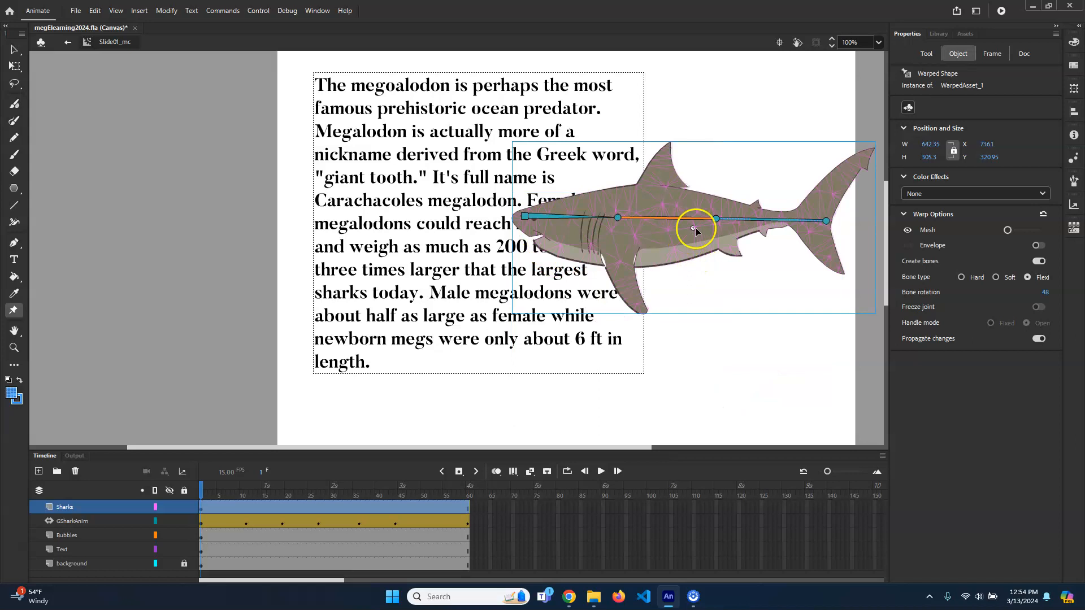
- Set the bone type of the head bone and the tail bone to Flexi
click(553, 216)
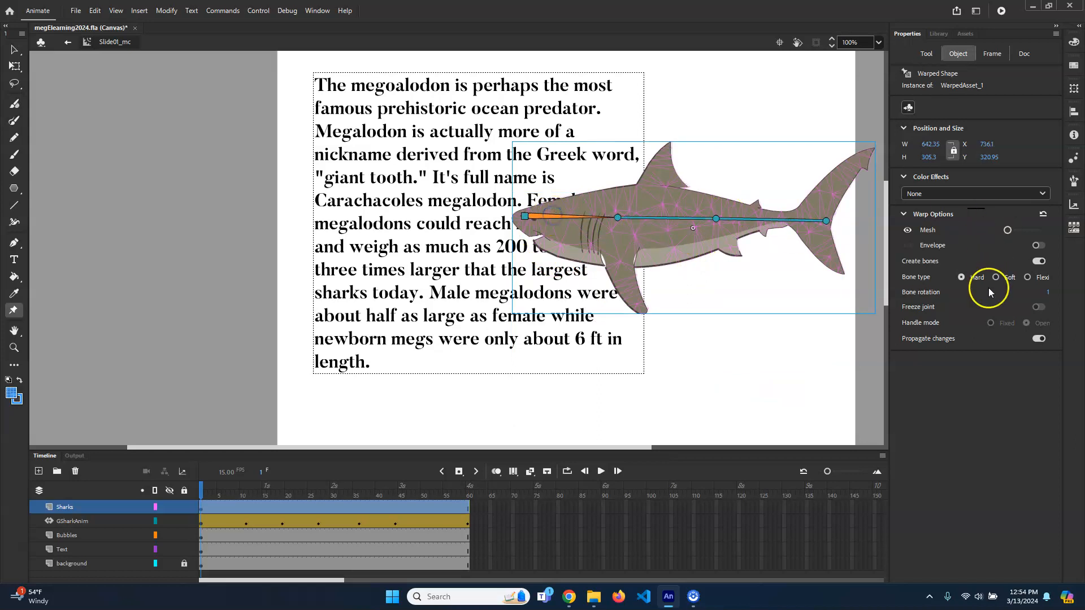
click(1027, 277)
click(811, 226)
click(1042, 277)
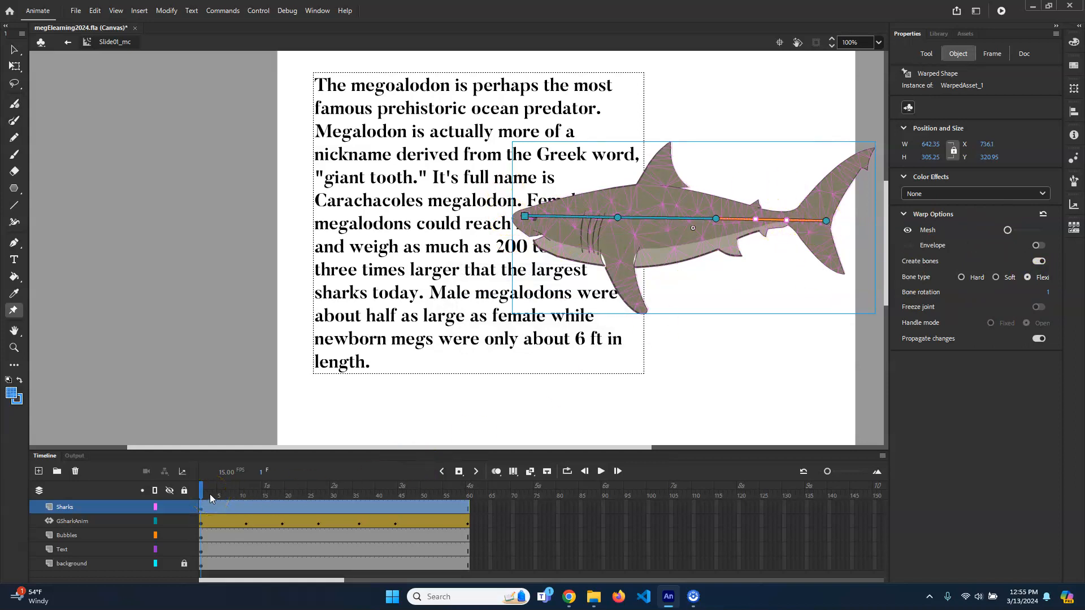
- Pose the large shark at frame 1 with its mid-body joints lowered and the tail angled slightly up
drag(621, 221, 620, 234)
click(725, 249)
drag(740, 247, 746, 243)
- Insert a keyframe at frame 15 on the Sharks layer
drag(213, 487, 263, 495)
click(264, 508)
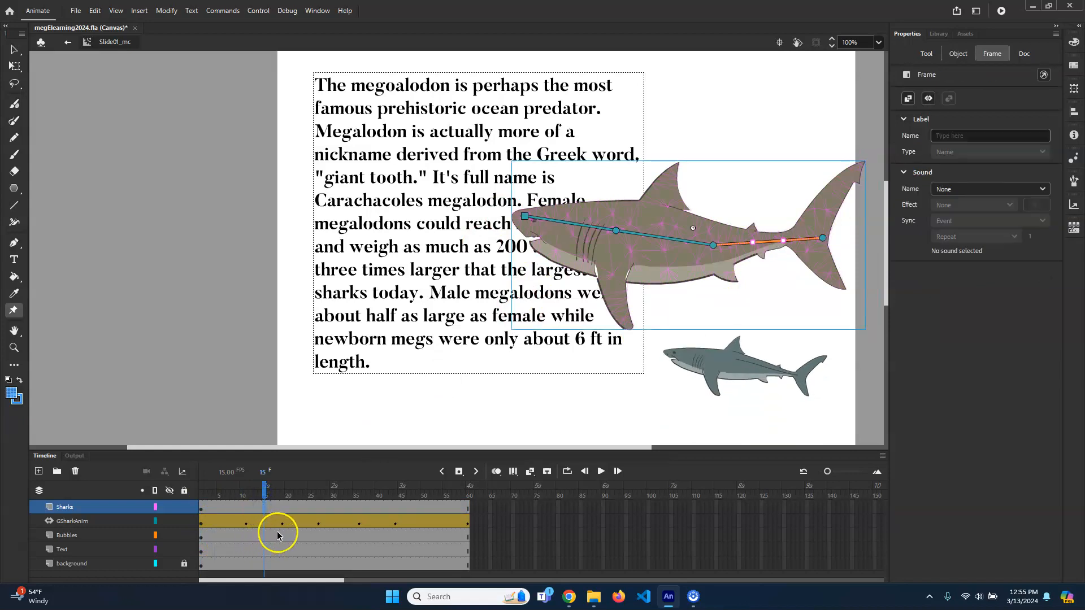
click(265, 495)
right_click(264, 508)
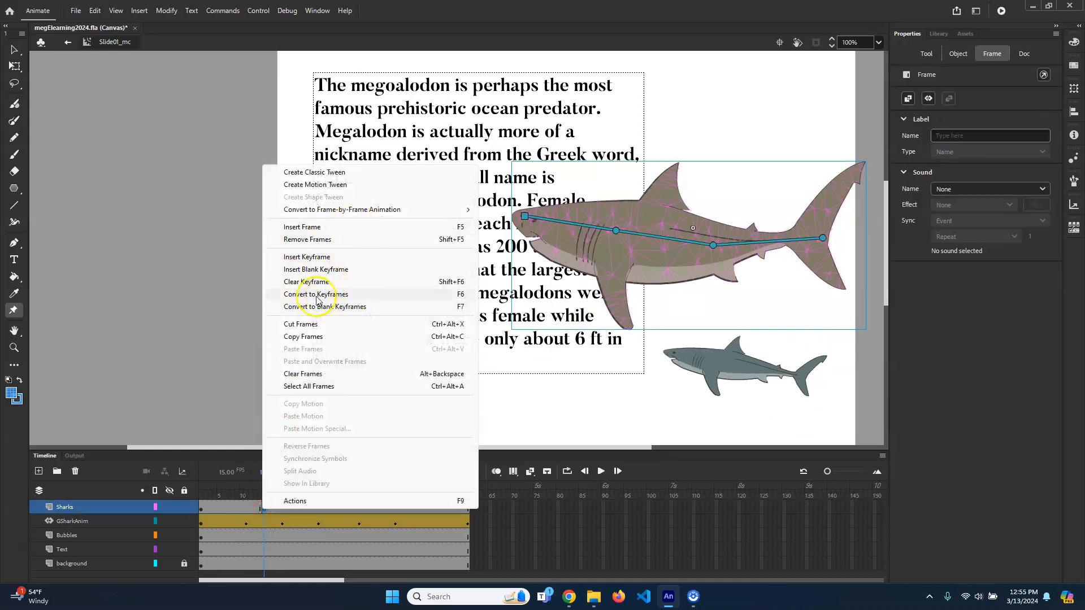
click(492, 534)
- Pose the large shark at frame 15 with its mid-body joints raised and the tail bent downward
click(605, 220)
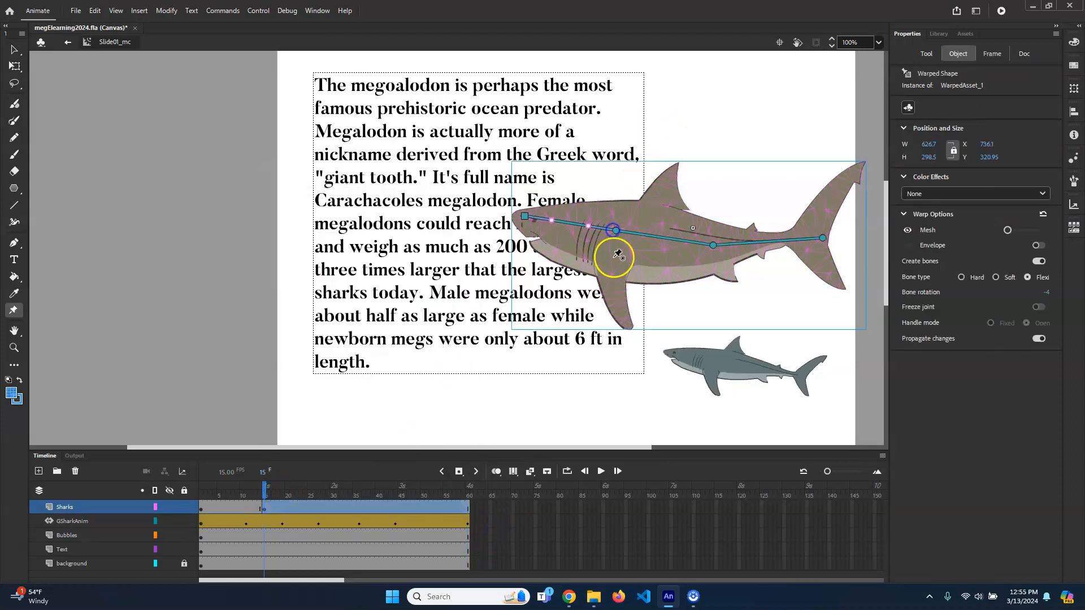
drag(611, 232, 614, 207)
click(731, 190)
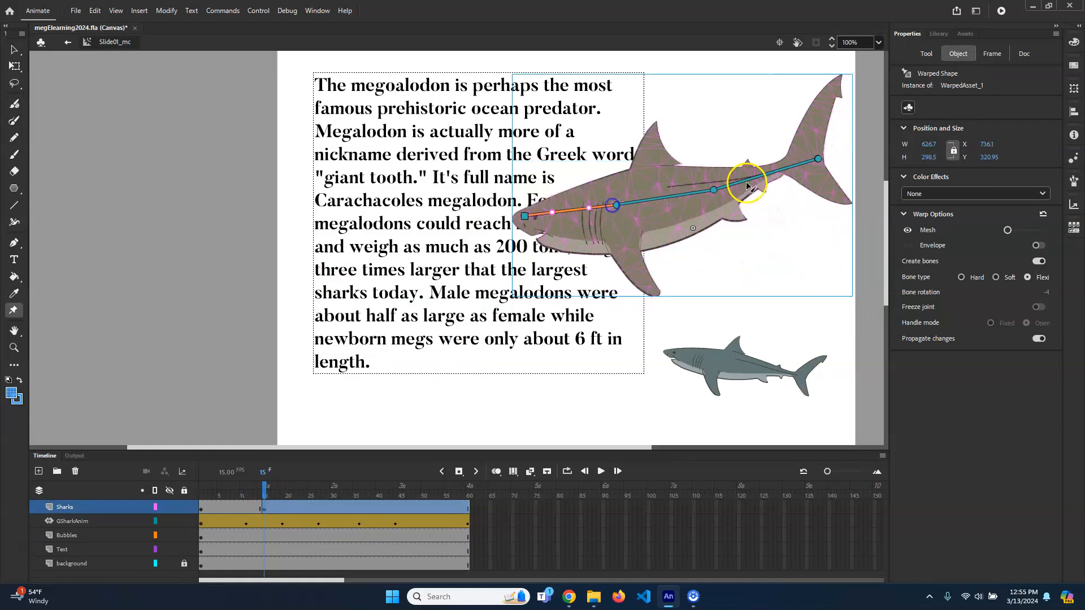
mouse_move(737, 188)
mouse_down()
mouse_move(740, 199)
mouse_move(712, 197)
mouse_move(724, 204)
mouse_up()
click(776, 221)
drag(804, 230, 808, 224)
- Insert a keyframe at frame 30 on the Sharks layer and pose the large shark with its body lowered and tail raised
drag(279, 485, 335, 493)
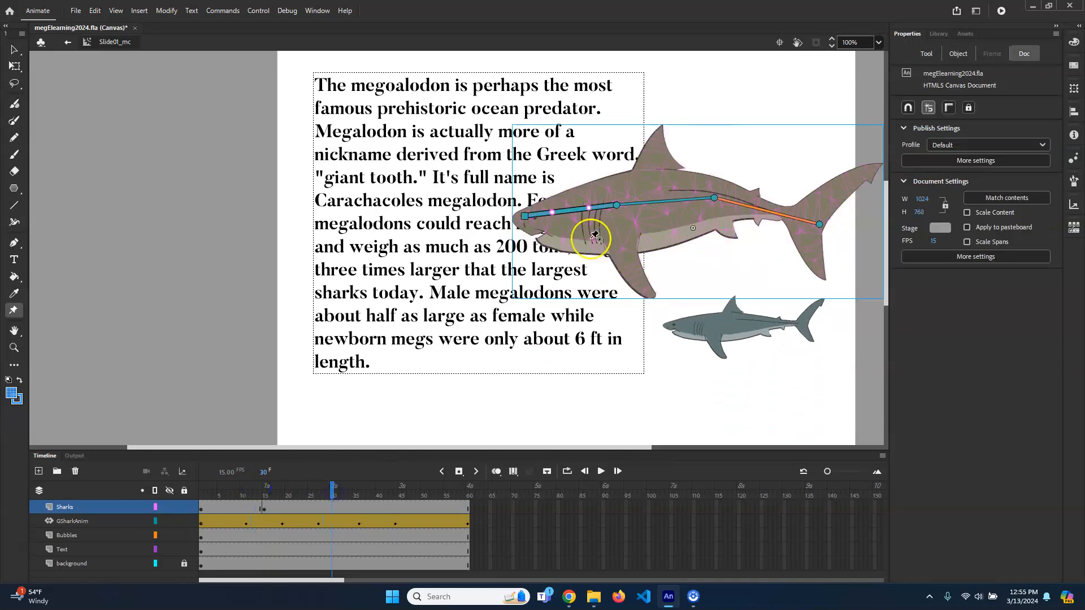
click(422, 503)
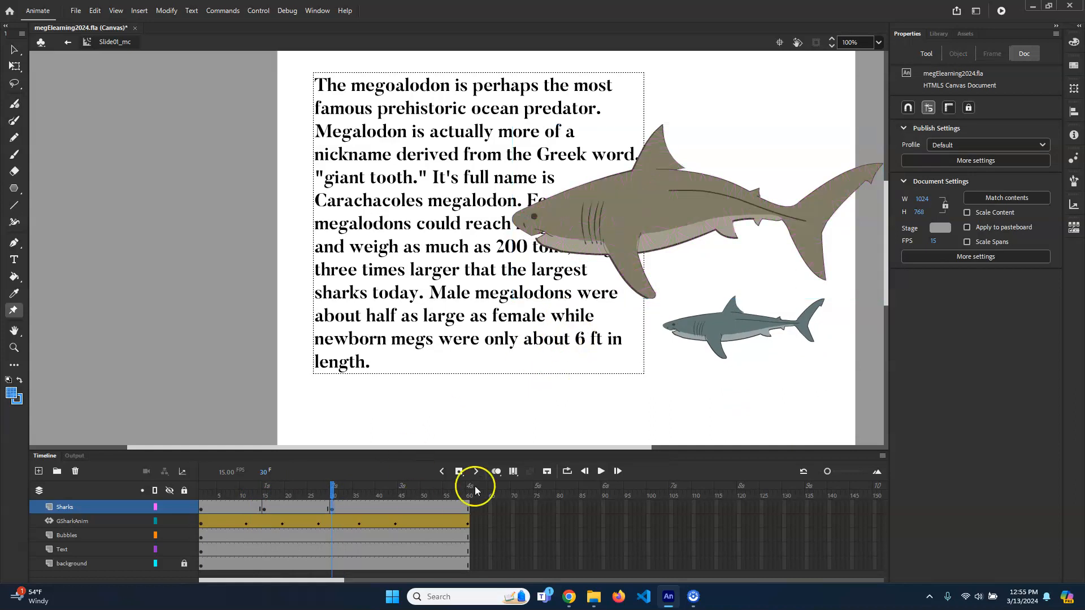
click(617, 196)
click(609, 220)
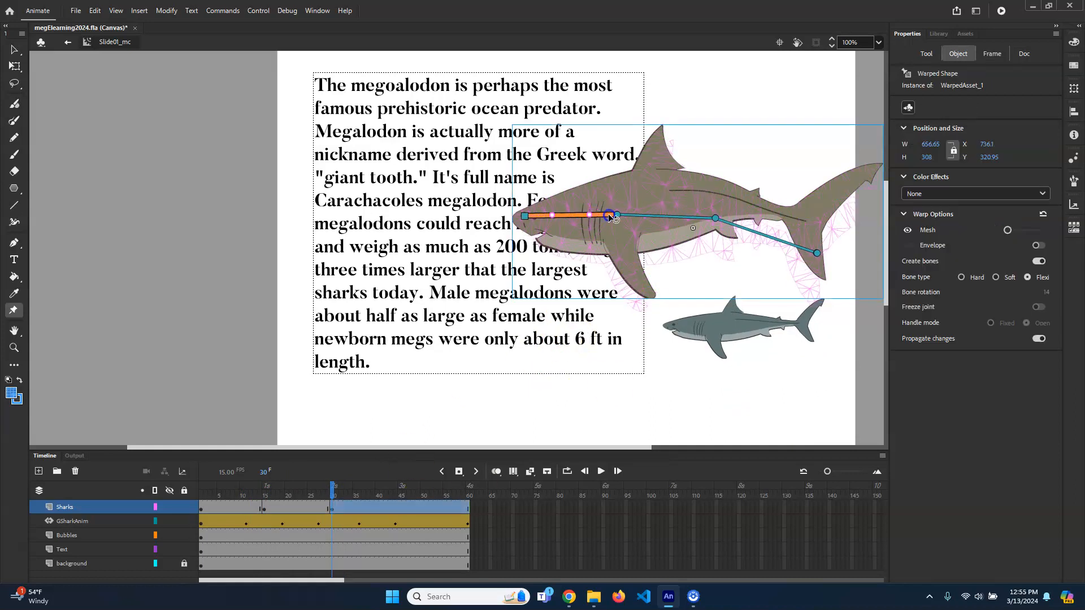
drag(608, 221, 805, 202)
click(799, 250)
- Move to frame 46 and bend the large shark with its front body joint raised and the tail lowered
click(402, 498)
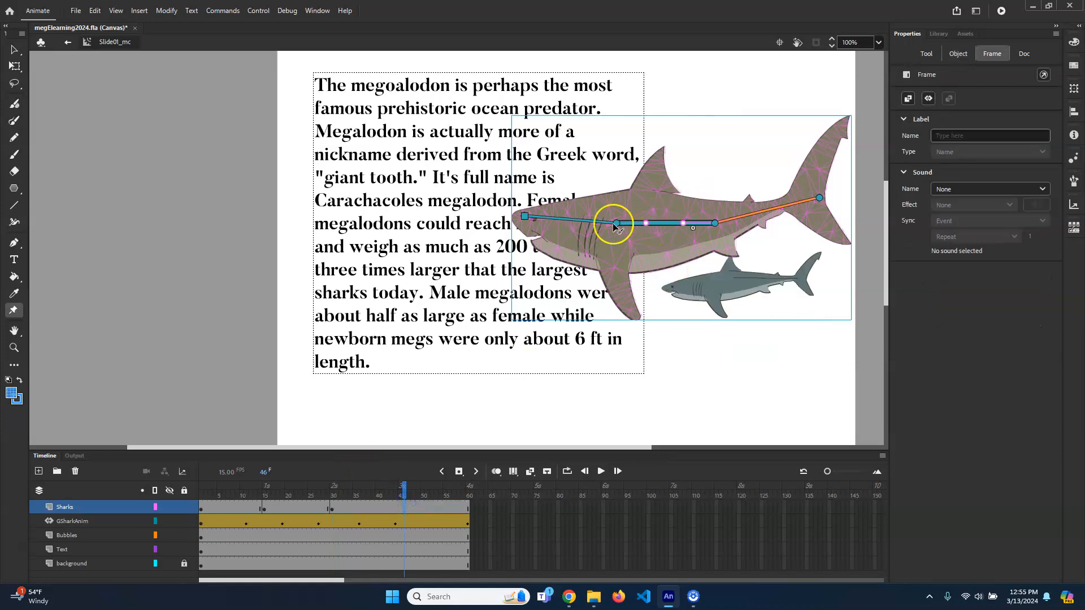
drag(579, 220, 586, 205)
drag(667, 195, 806, 235)
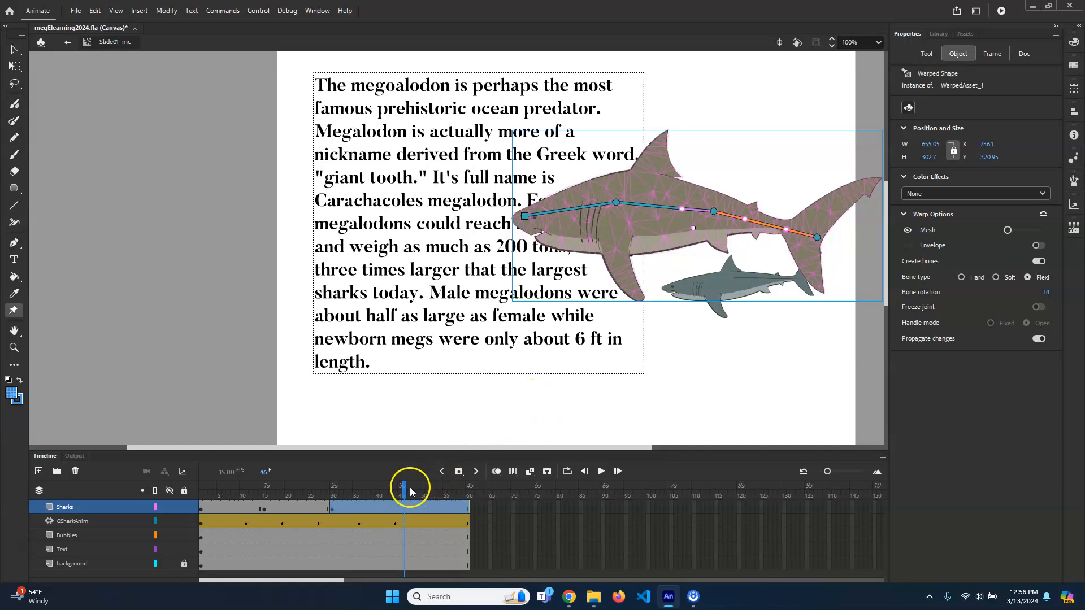
- Undo the last pose changes made to the large shark at frame 46
key(ctrl+z)
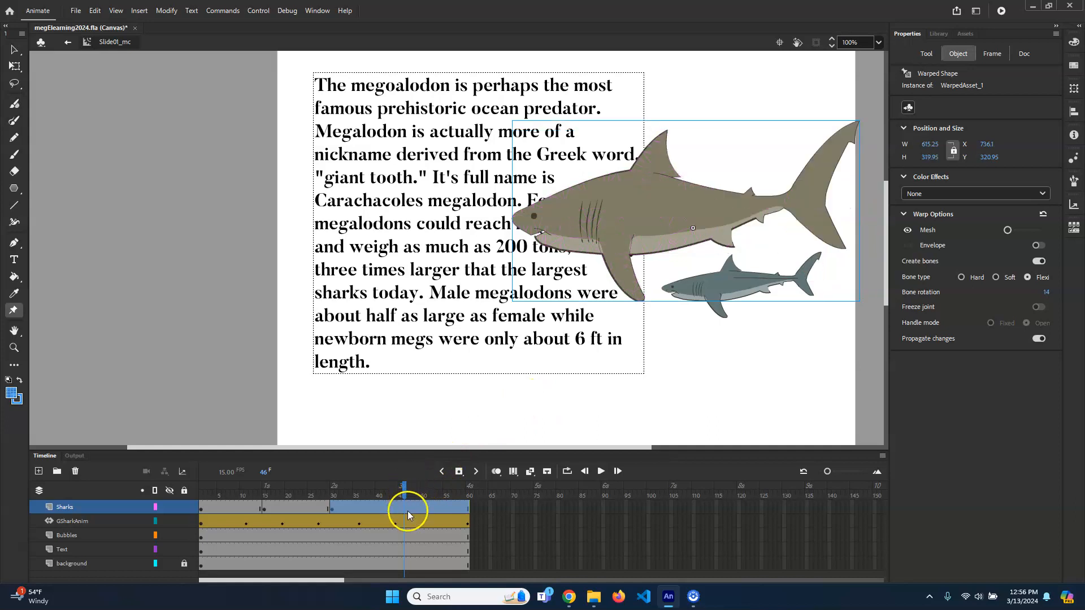
key(ctrl+z)
- Insert a keyframe at frame 46 on the Sharks layer and pose the large shark with its mid-body raised and tail lowered
click(405, 512)
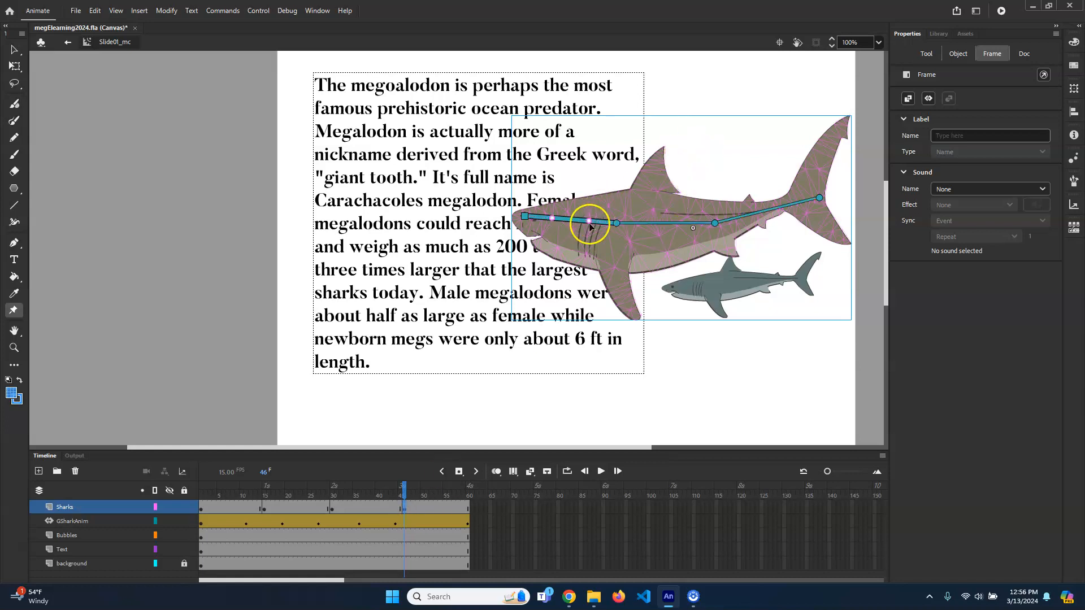
drag(601, 225, 677, 209)
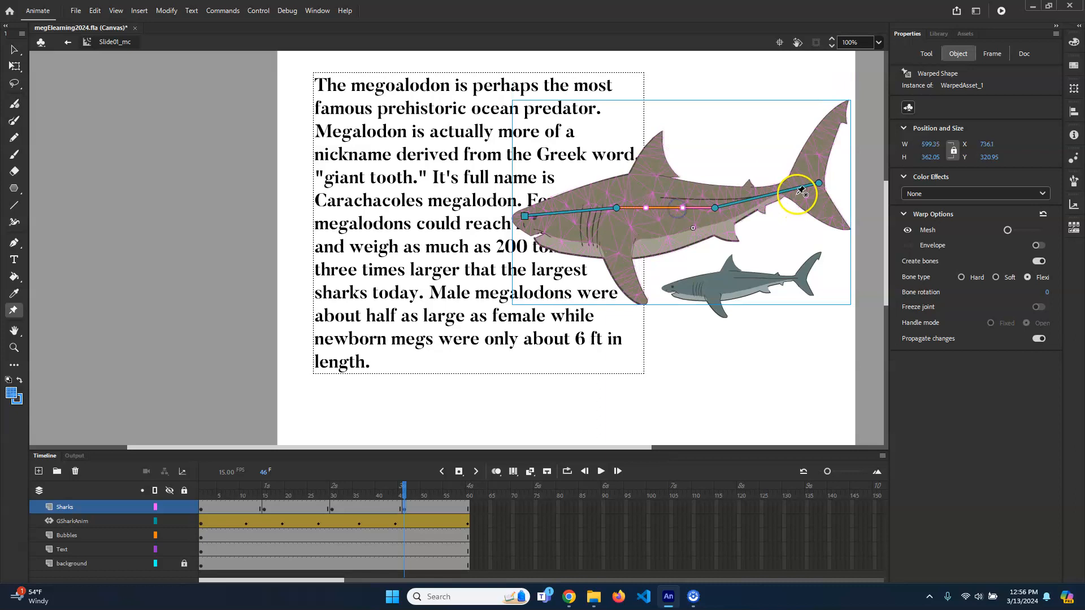
drag(804, 191, 803, 220)
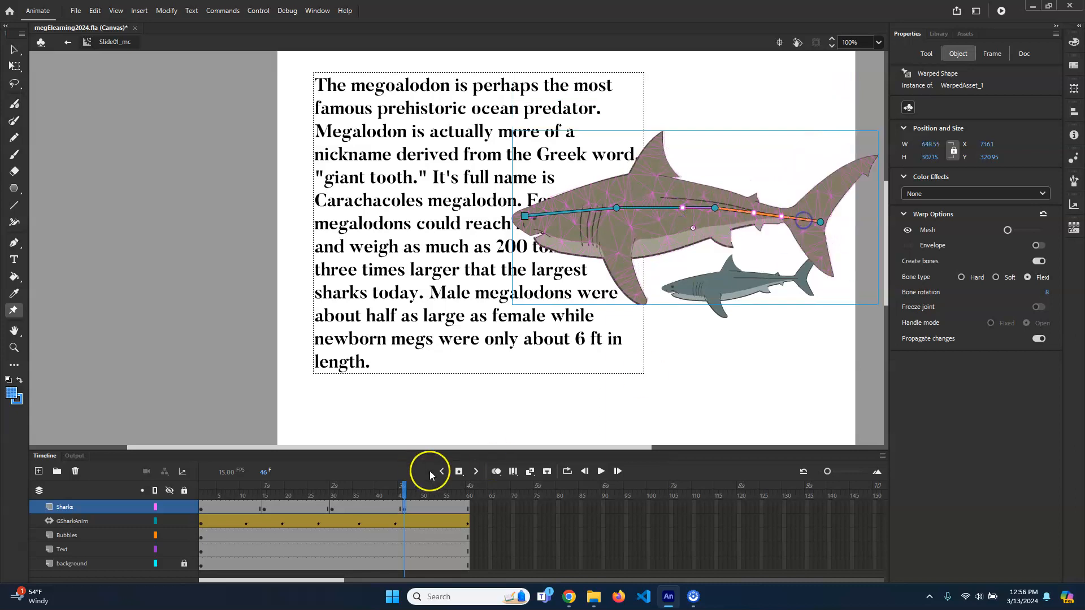
- Copy the frame 1 keyframe of the Sharks layer and paste it at frame 60
click(202, 509)
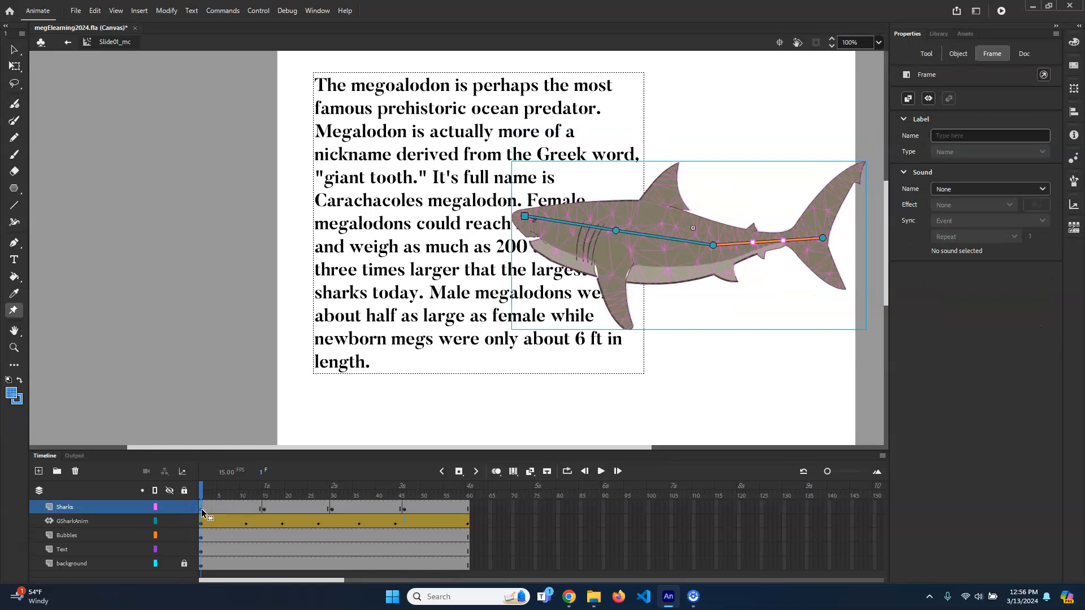
right_click(202, 513)
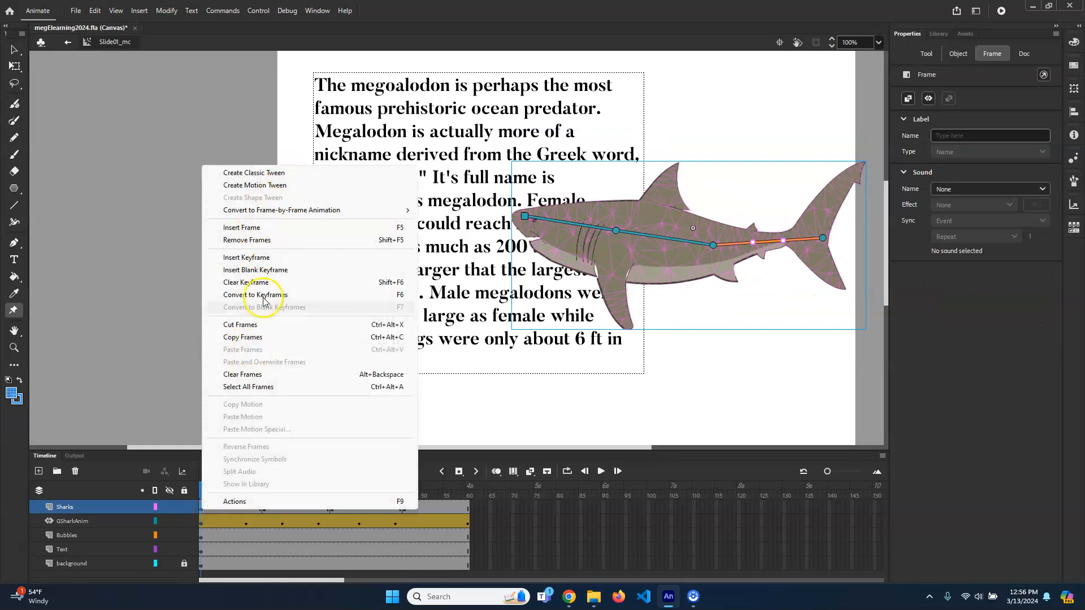
click(278, 337)
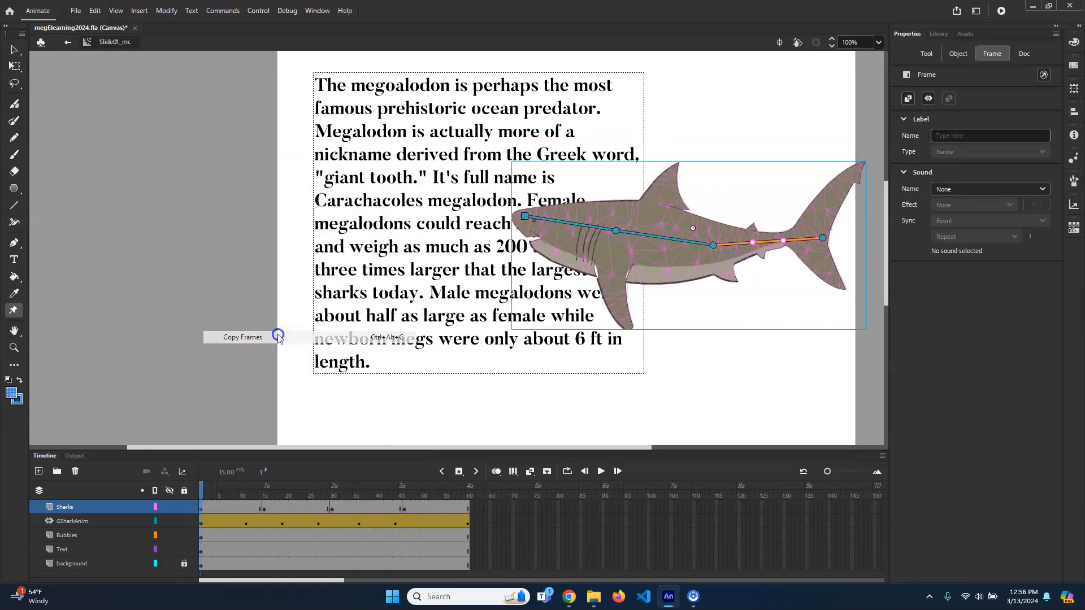
right_click(468, 513)
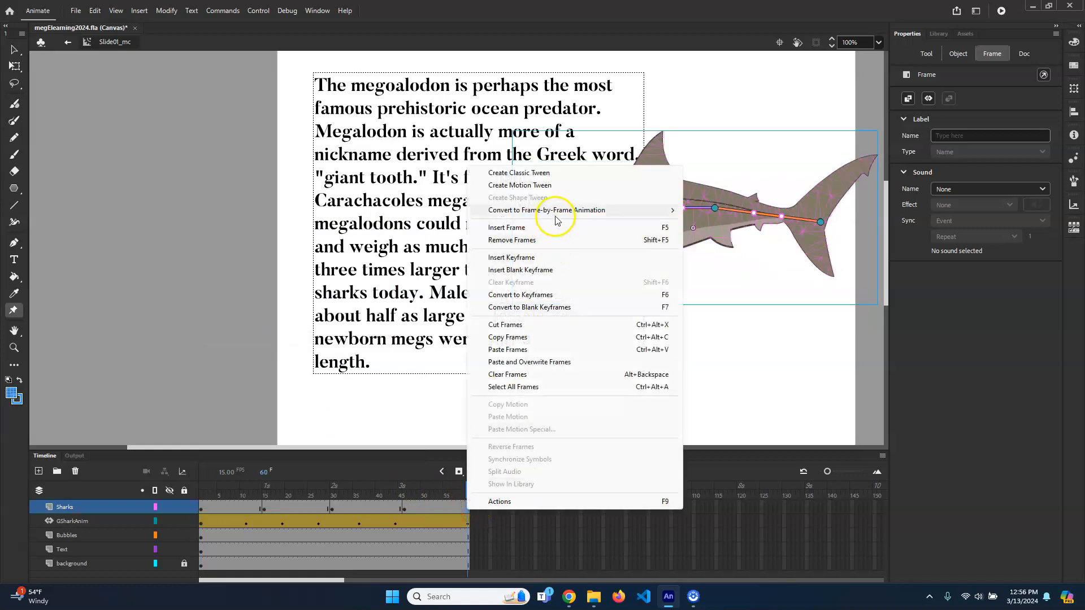
click(541, 351)
- Create classic tweens on the Sharks layer between frames 1 and 15 and between frames 15 and 30
drag(460, 494, 268, 490)
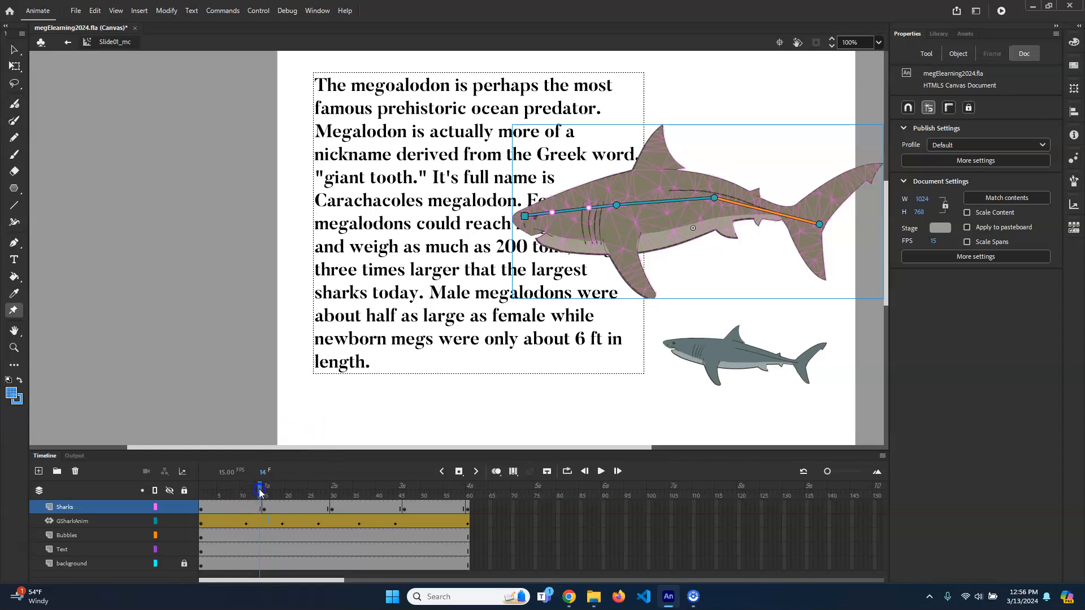
drag(260, 493, 238, 491)
right_click(235, 510)
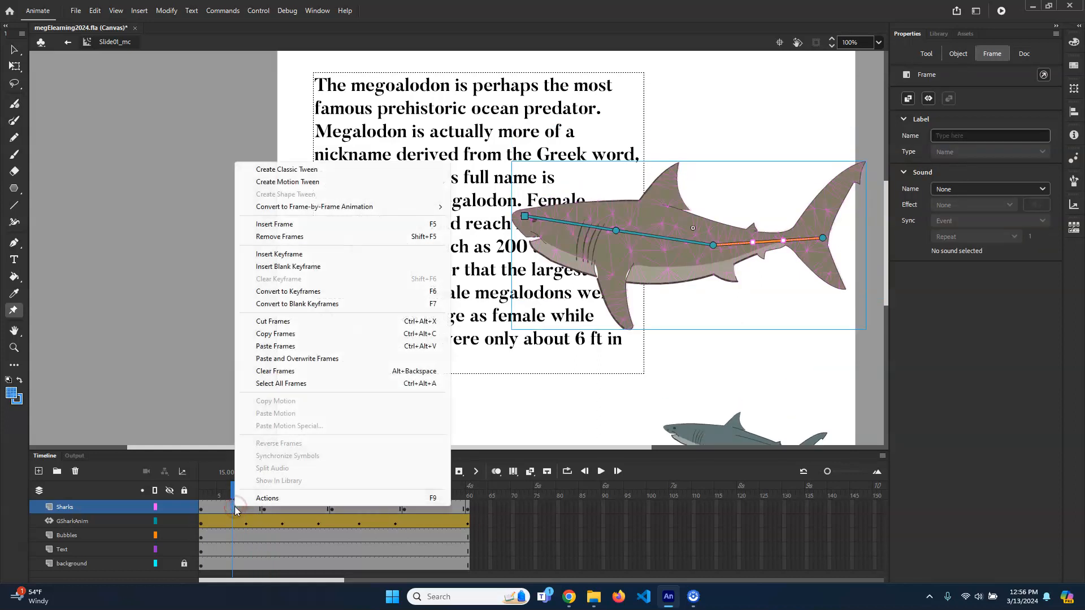
click(337, 172)
drag(230, 486, 304, 499)
right_click(305, 508)
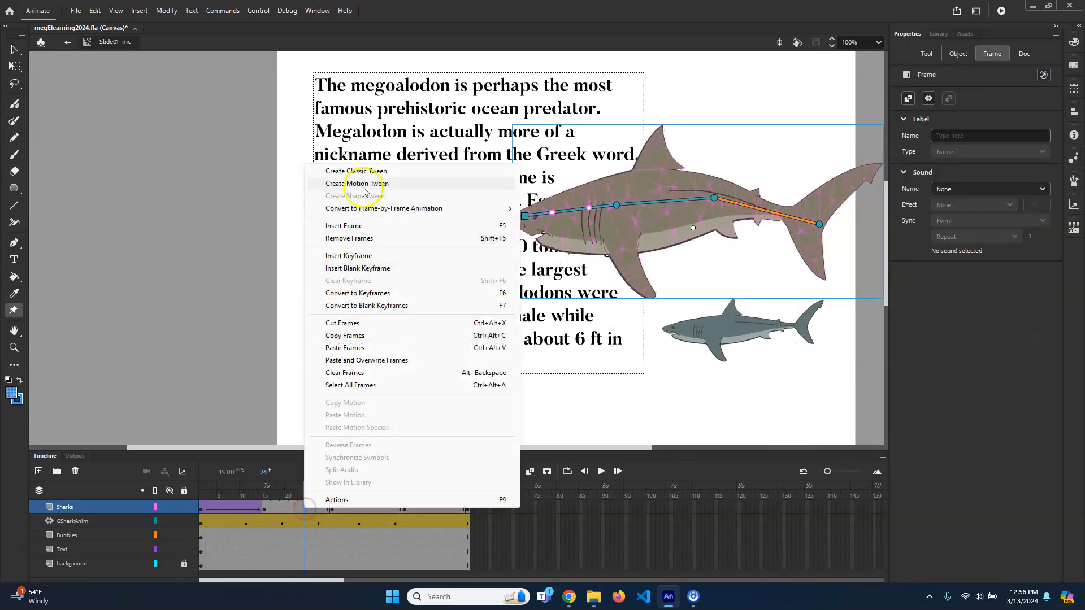
click(367, 171)
- Create classic tweens on the Sharks layer between frames 30 and 46 and between frames 46 and 60
click(375, 503)
right_click(379, 507)
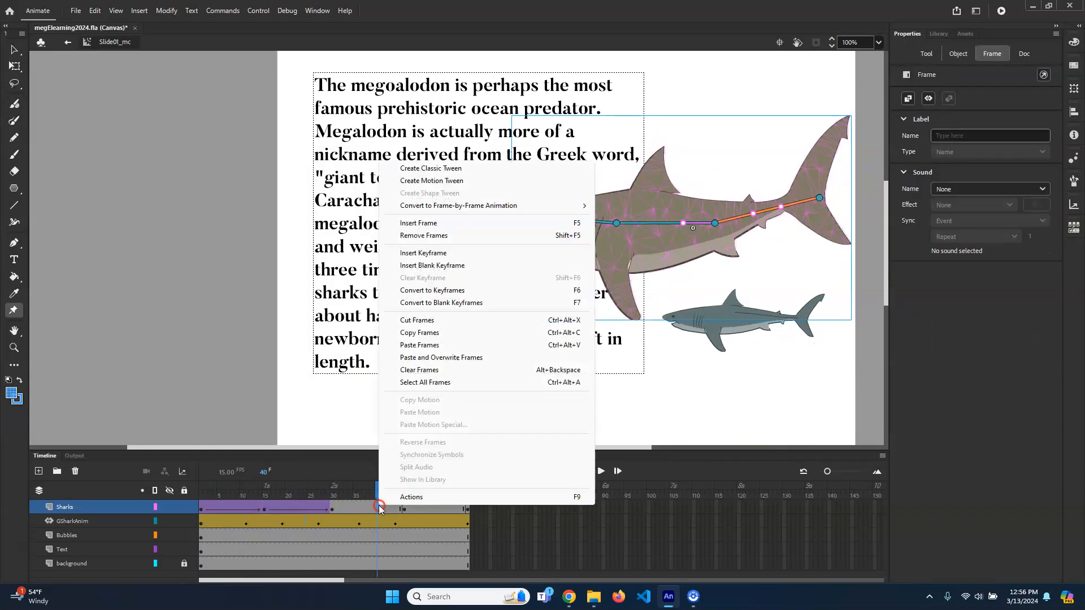
click(474, 169)
click(442, 507)
right_click(441, 507)
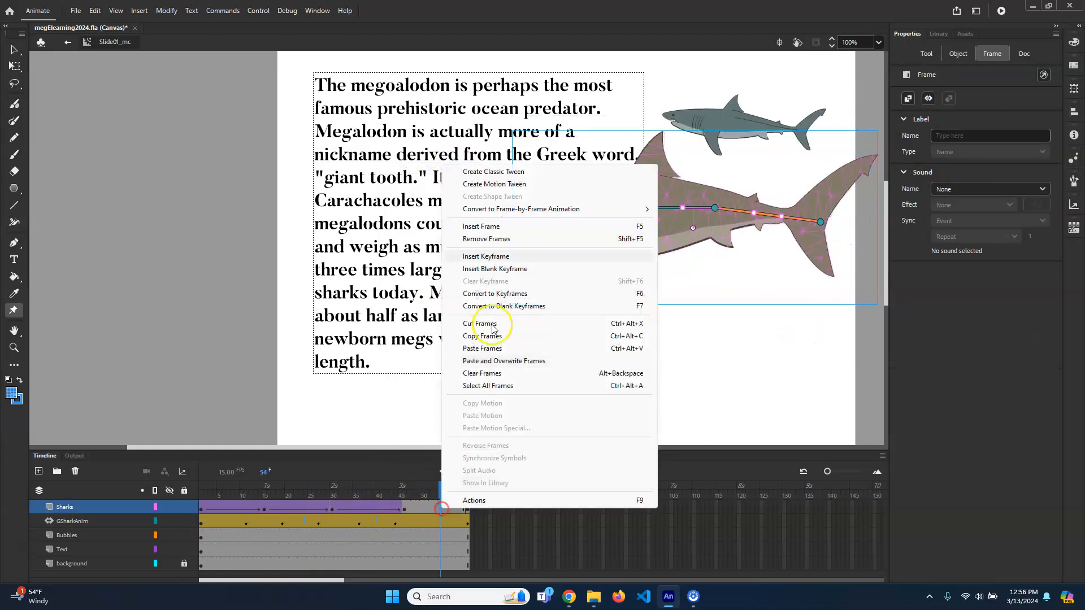
click(553, 173)
- Play the slide's timeline from the start to check the tweened shark motion
drag(441, 489, 168, 483)
click(599, 474)
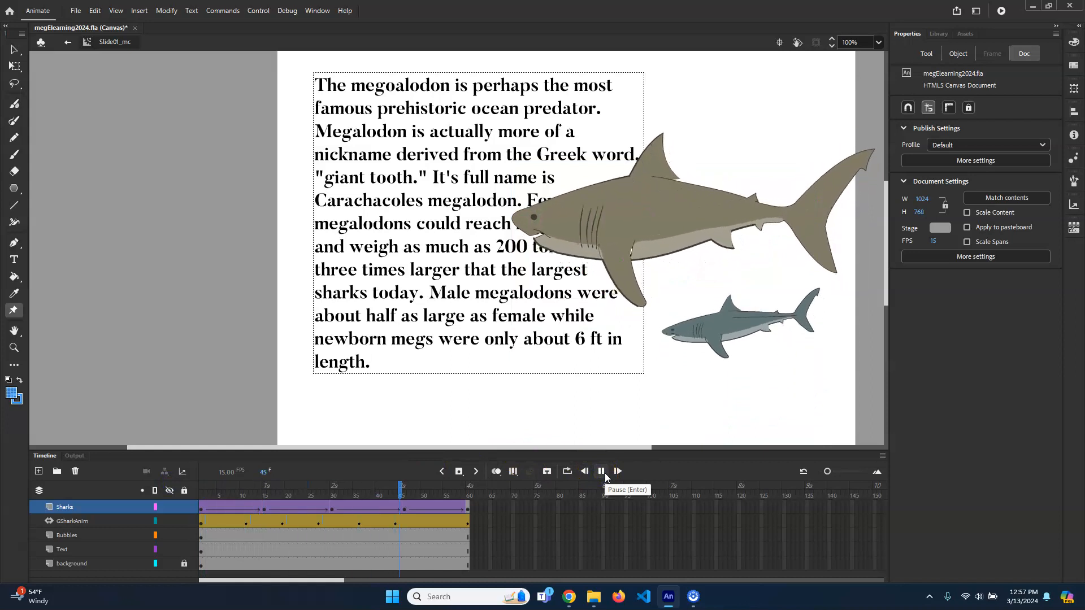
click(601, 473)
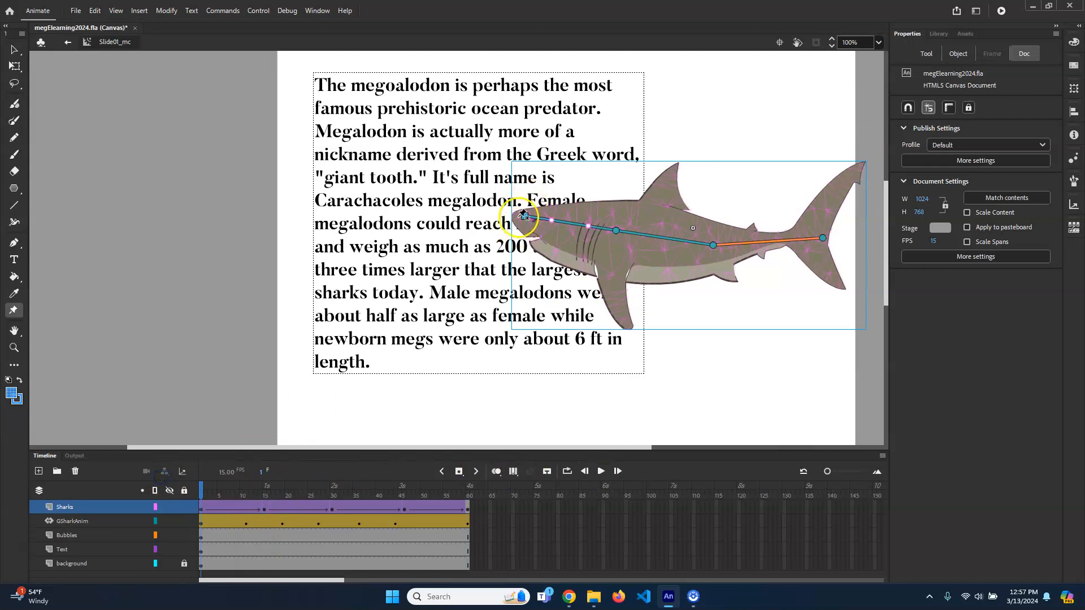
- Shift the whole large shark slightly down by its head joint at frame 1 and adjust its height at frame 15
click(349, 487)
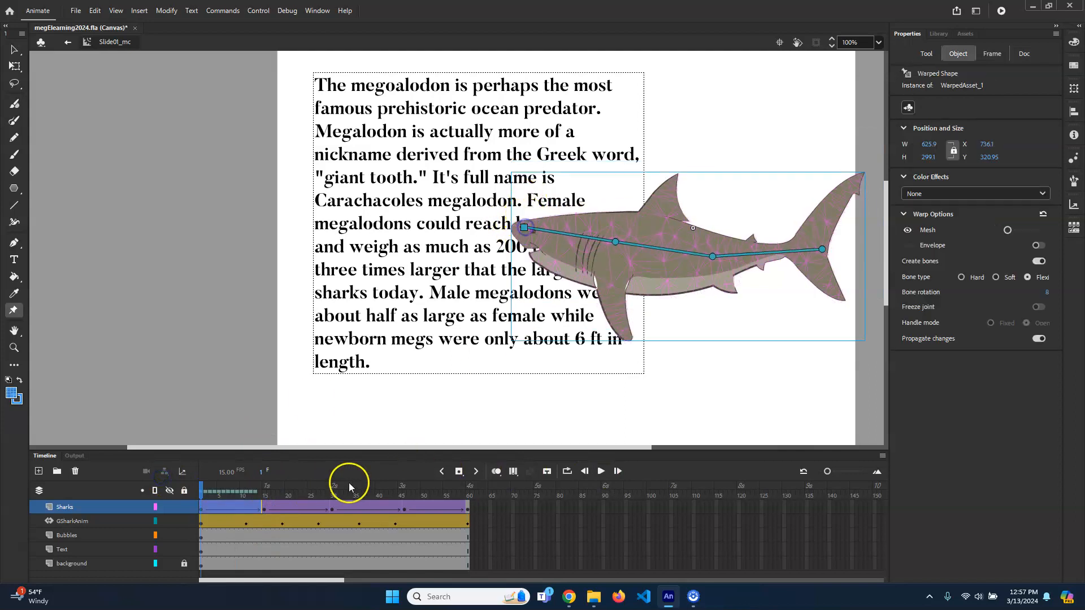
click(263, 493)
click(518, 195)
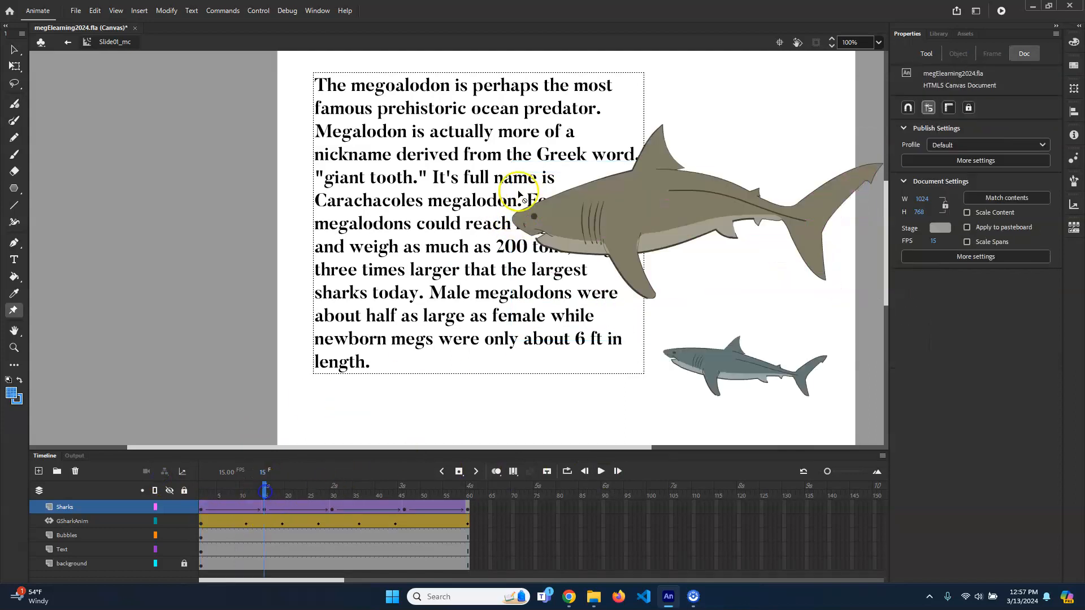
click(530, 221)
click(283, 507)
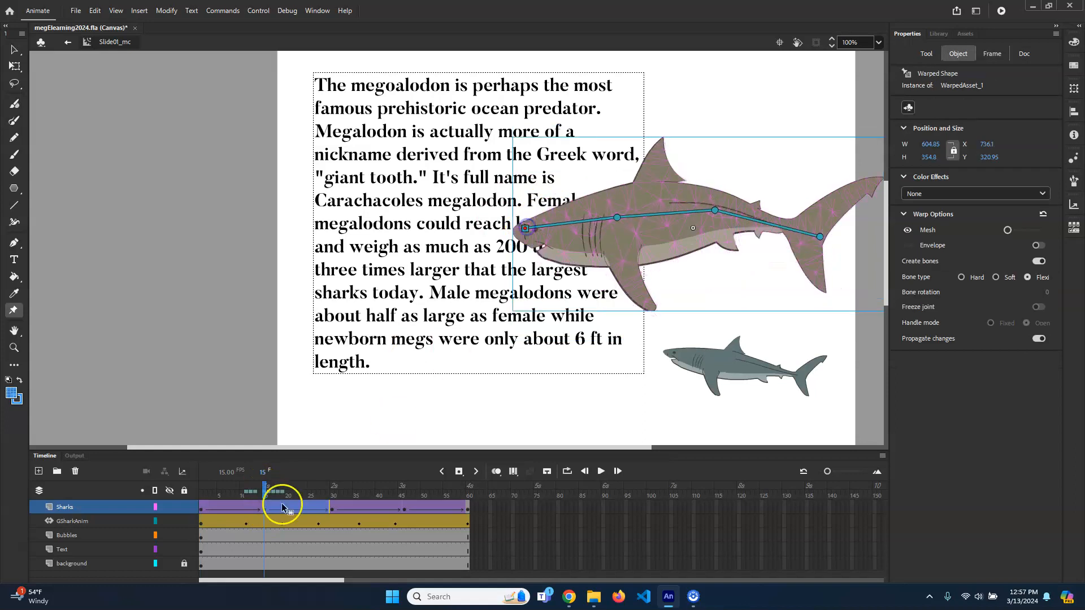
mouse_move(264, 493)
mouse_down()
mouse_move(167, 486)
mouse_move(266, 486)
mouse_up()
click(542, 229)
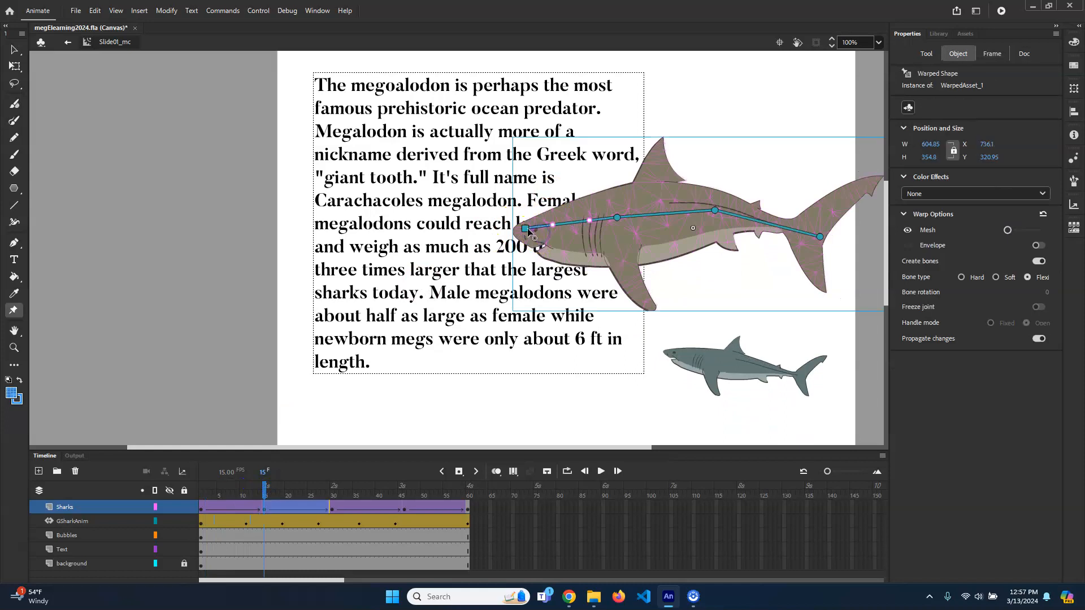
- Shift the whole large shark by its head joint, slightly down at frame 30 and slightly up at frame 46
drag(264, 486, 333, 486)
click(544, 218)
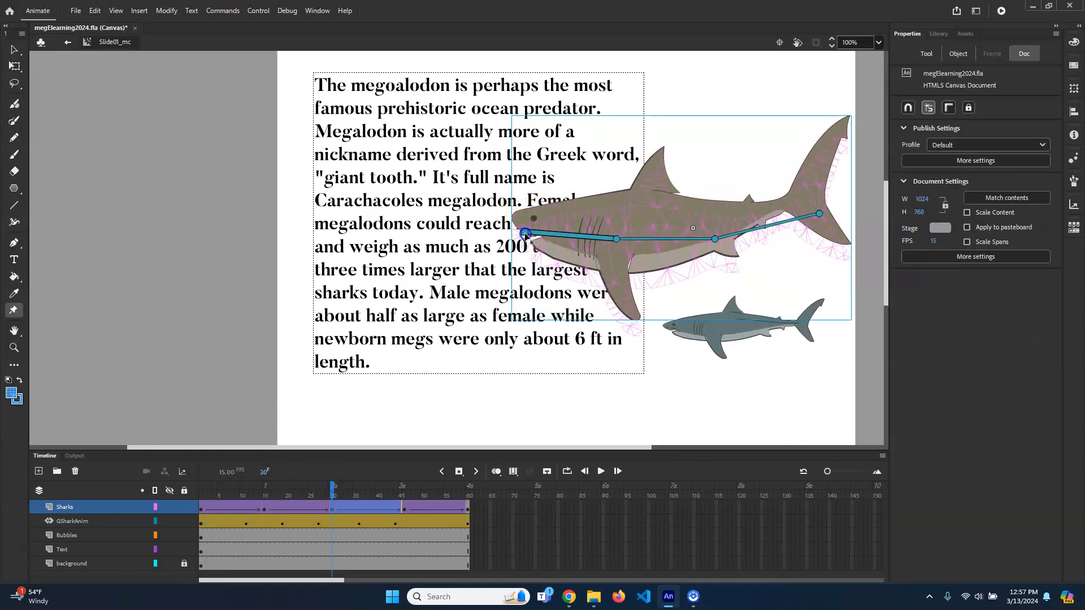
click(341, 487)
click(409, 487)
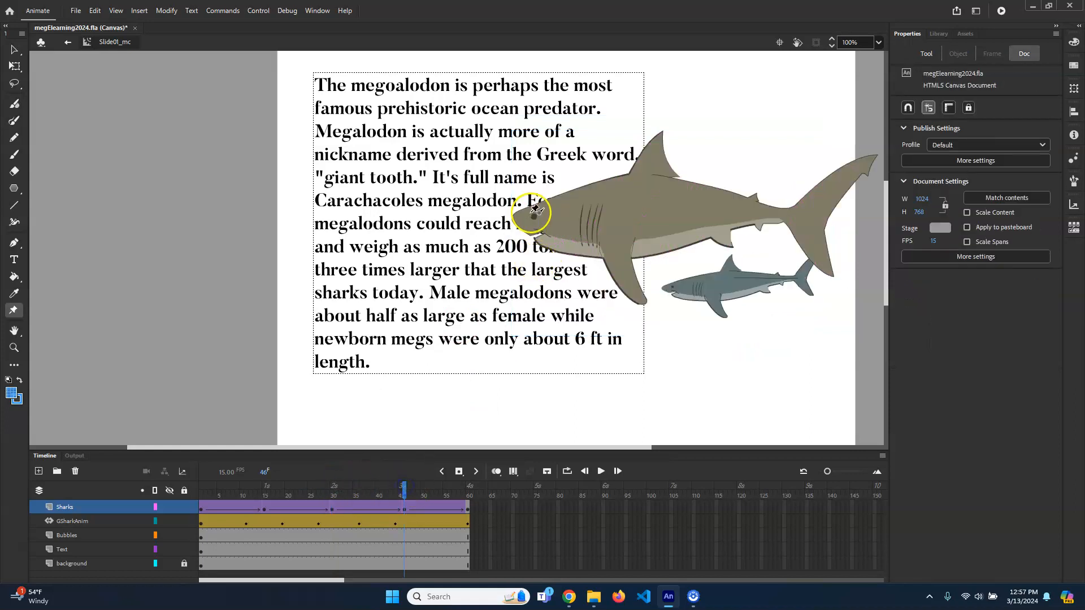
click(536, 222)
drag(525, 217, 525, 206)
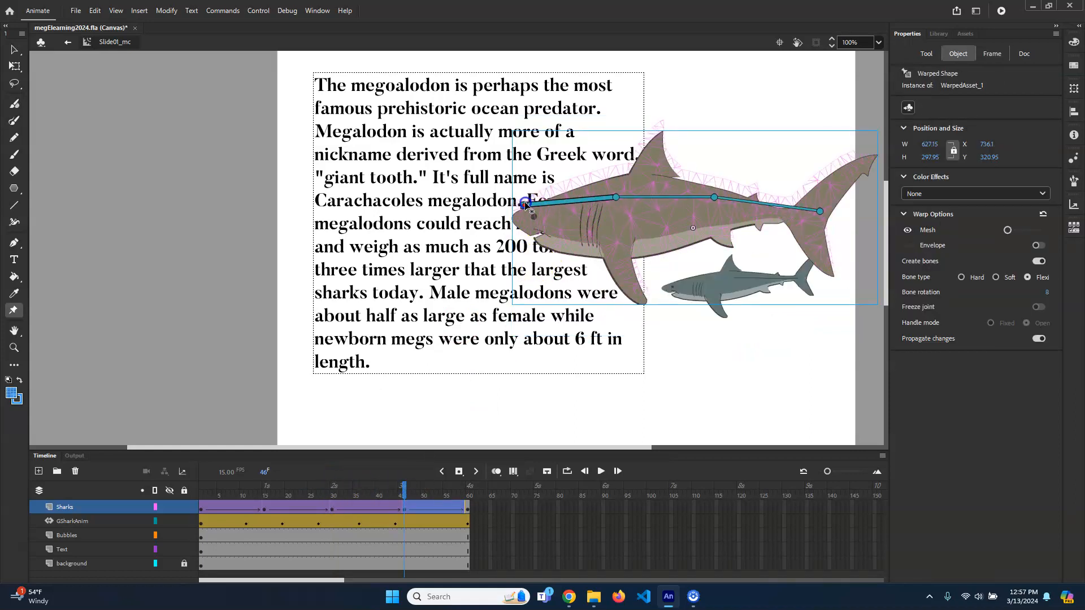
- Insert a keyframe at frame 8 on the Sharks layer, raise the large shark's mid-body and adjust its tail
drag(405, 488, 232, 490)
click(641, 246)
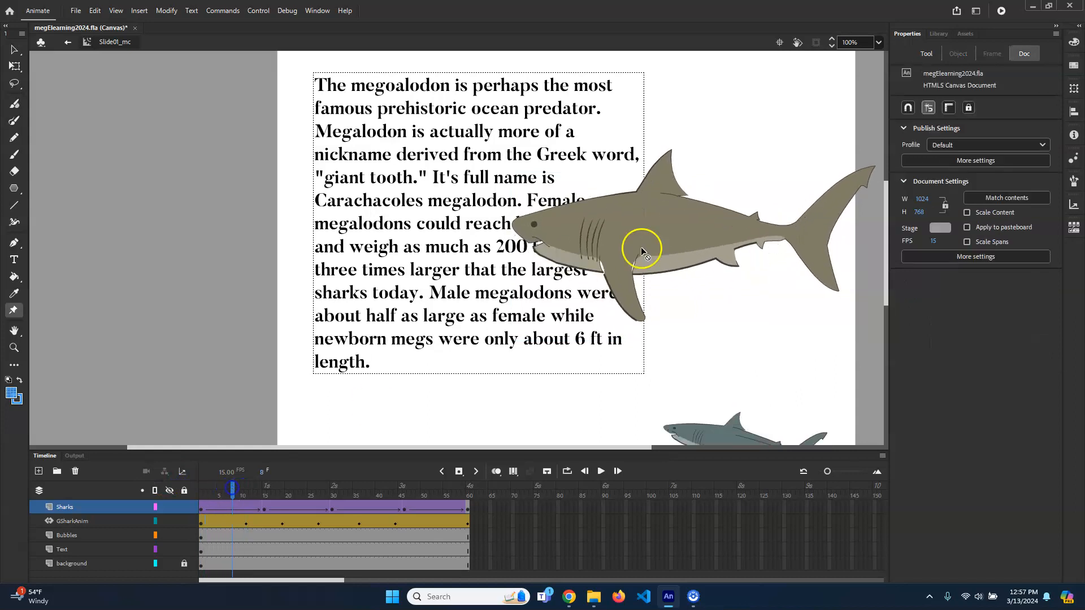
click(625, 221)
click(675, 228)
click(230, 505)
click(241, 510)
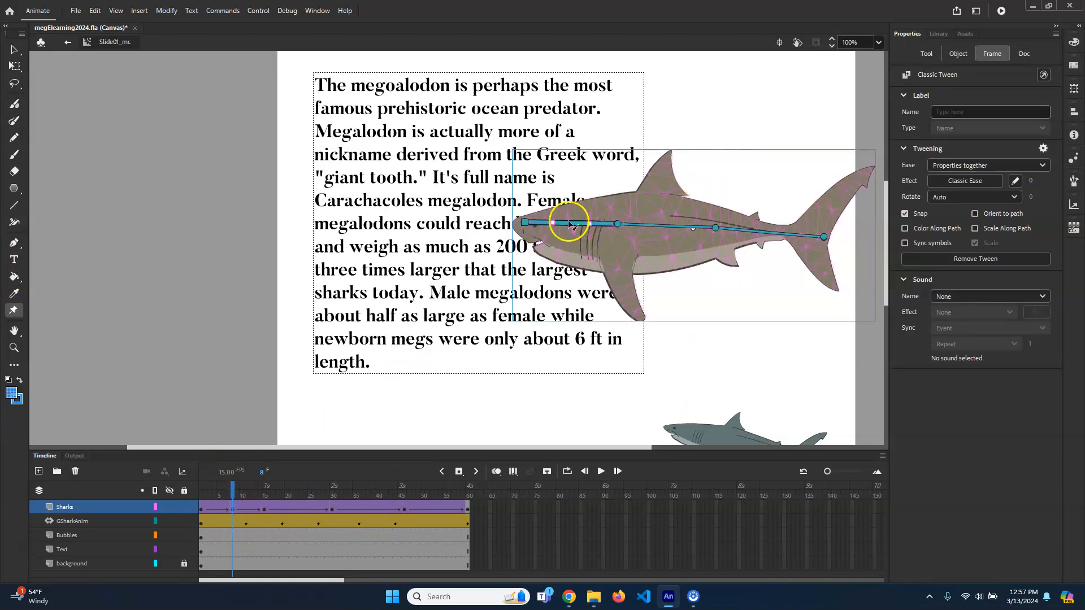
mouse_move(232, 494)
mouse_down()
mouse_move(199, 494)
mouse_move(287, 494)
mouse_move(222, 496)
mouse_move(232, 496)
mouse_up()
click(585, 225)
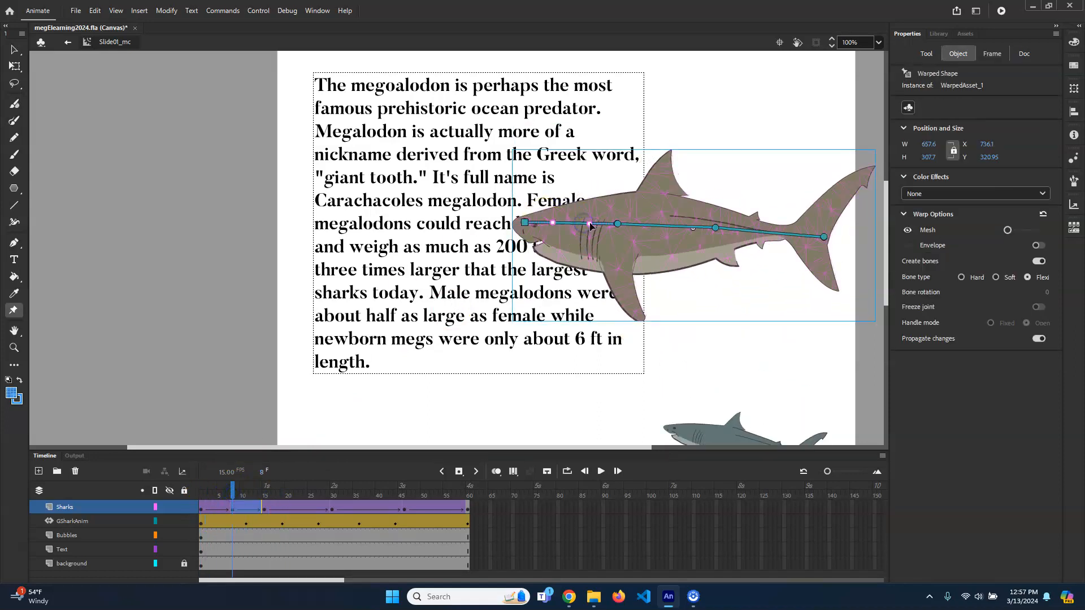
drag(603, 226, 787, 226)
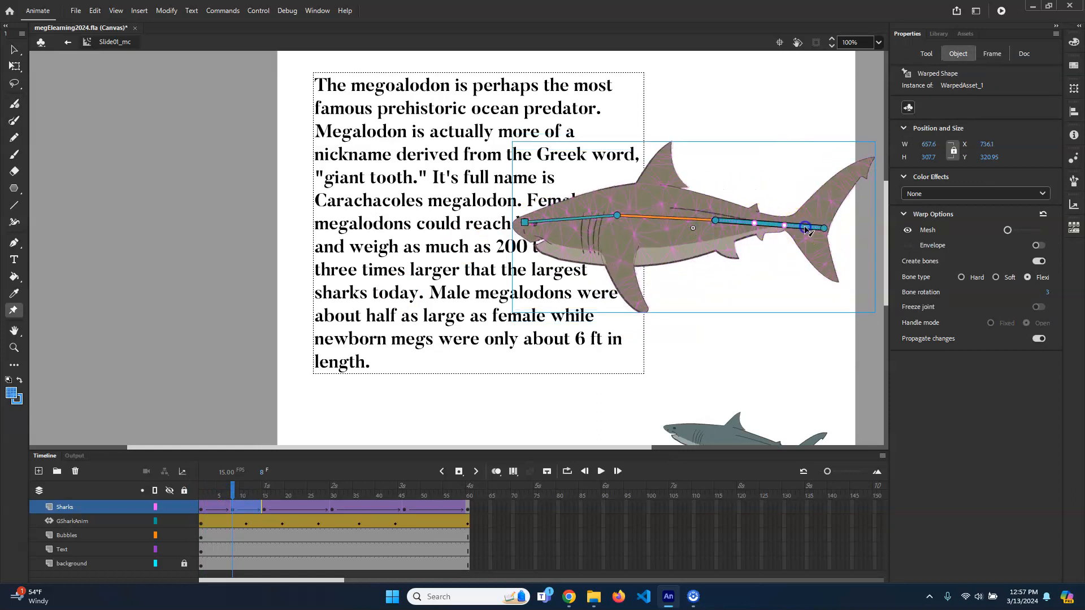
- Insert a keyframe at frame 22 on the Sharks layer and pose the large shark with its tail lowered and mid-body raised
mouse_move(291, 485)
mouse_down()
mouse_move(199, 487)
mouse_move(295, 491)
mouse_up()
click(295, 507)
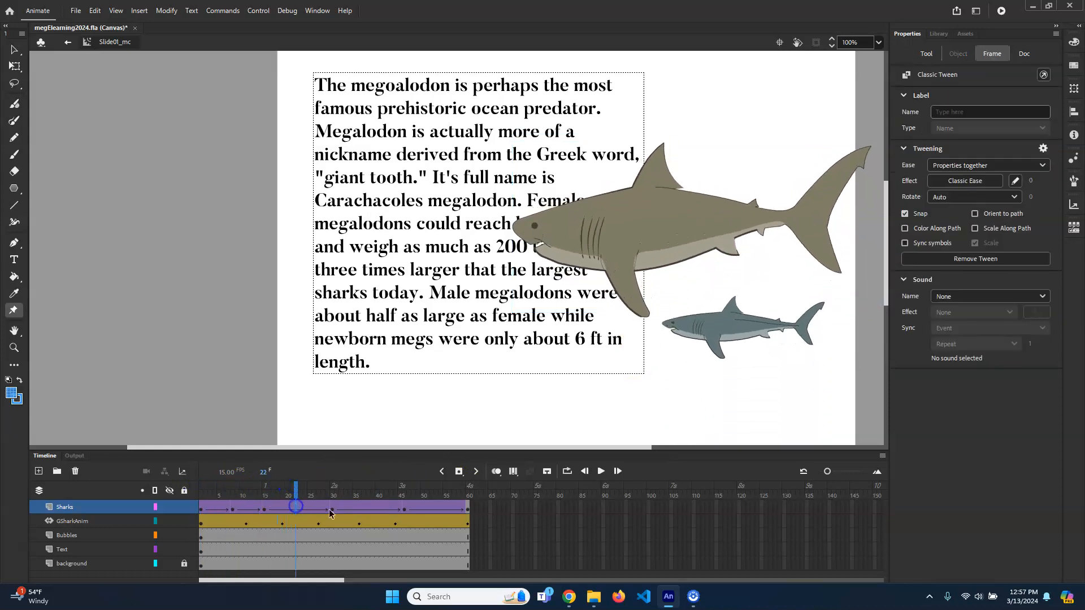
click(698, 258)
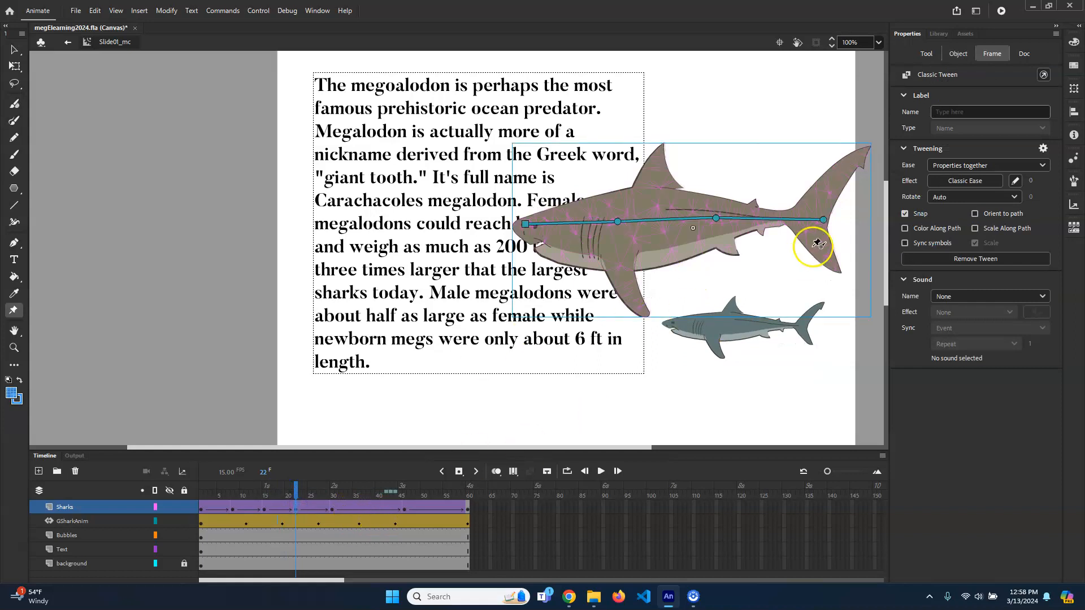
drag(808, 222, 798, 242)
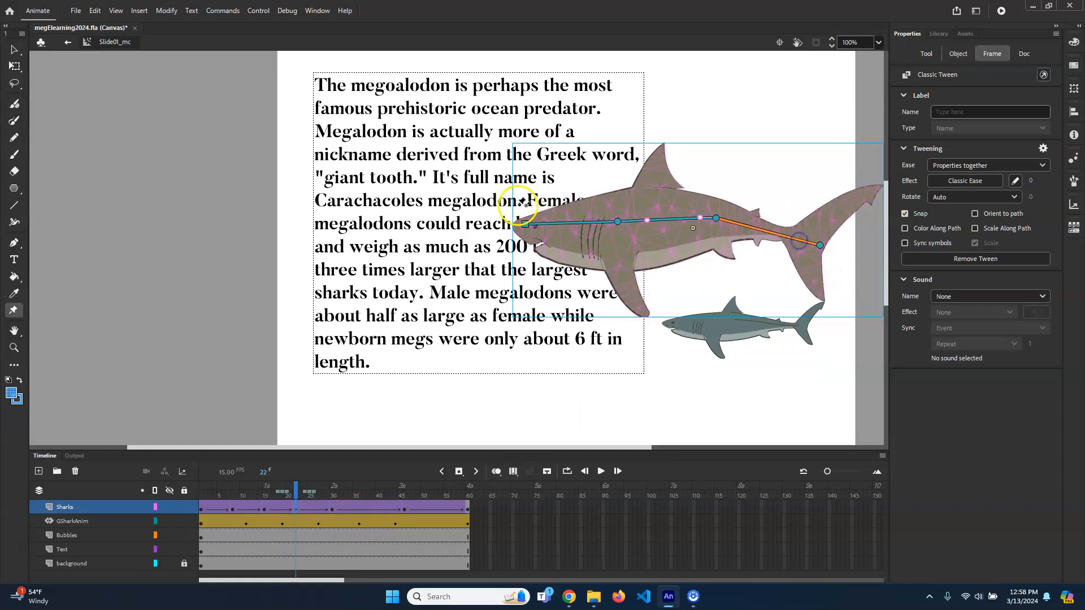
click(686, 223)
drag(681, 220, 677, 212)
- Add a keyframe midway between frames 30 and 46 on the Sharks layer, lowering the large shark's tail and raising its mid-body
drag(296, 488, 368, 497)
click(841, 185)
drag(811, 228, 808, 247)
drag(664, 216, 664, 208)
- Play the slide's timeline from the start and scrub back through it to review the refined swimming motion
drag(368, 490, 112, 460)
click(596, 476)
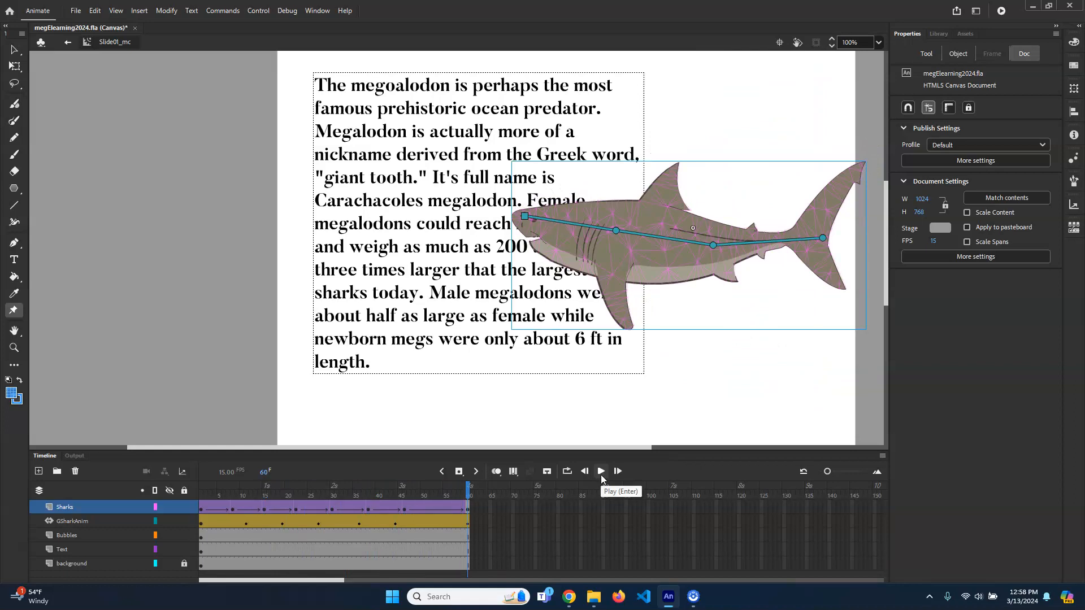
drag(444, 500, 223, 486)
- Test the movie in the browser and watch the sharks and bubbles animate on the first slide
key(ctrl+Return)
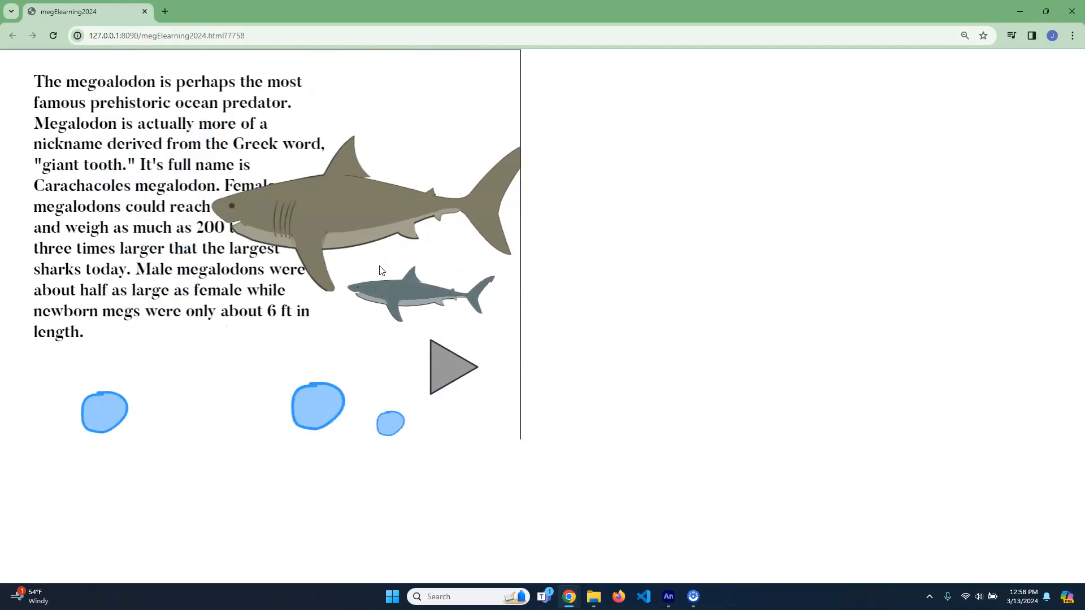
click(244, 240)
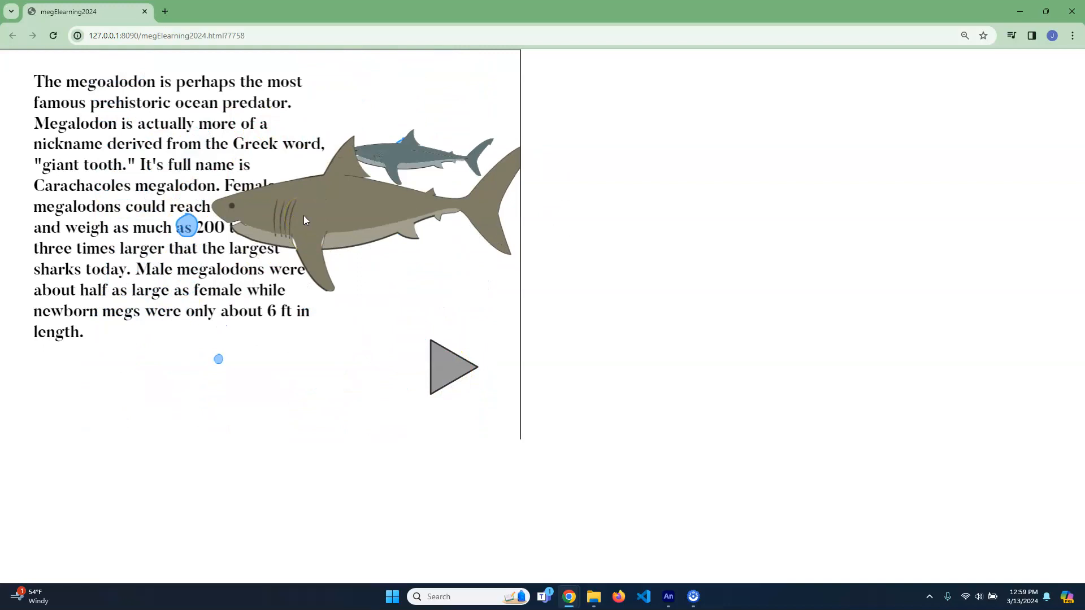
click(400, 295)
- Advance through the text slides in the browser until the first slide returns, and watch its shark animation again
click(452, 372)
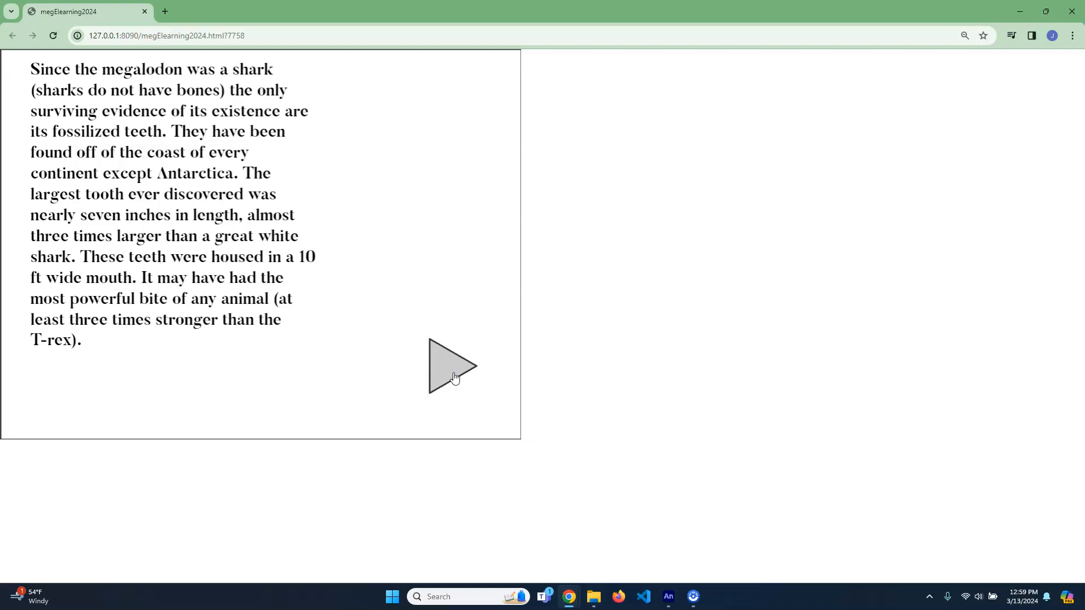
click(455, 378)
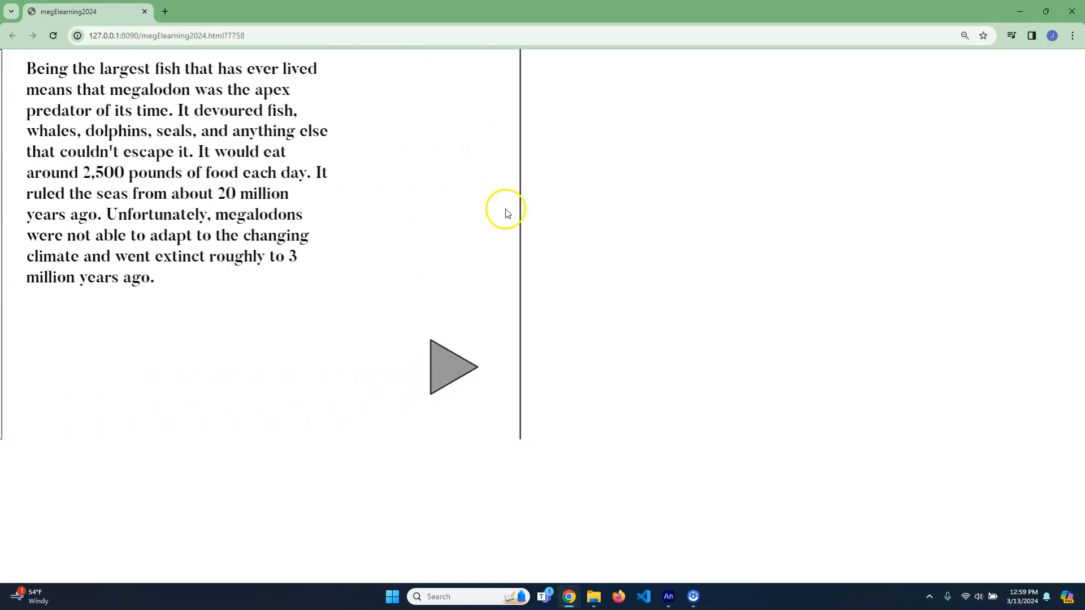
click(455, 365)
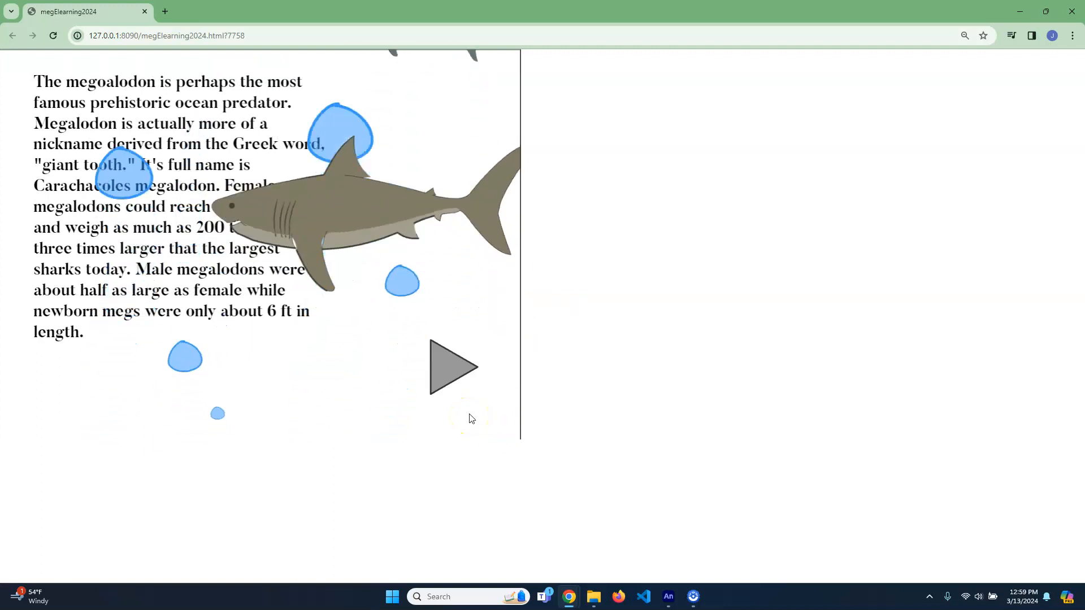
click(457, 399)
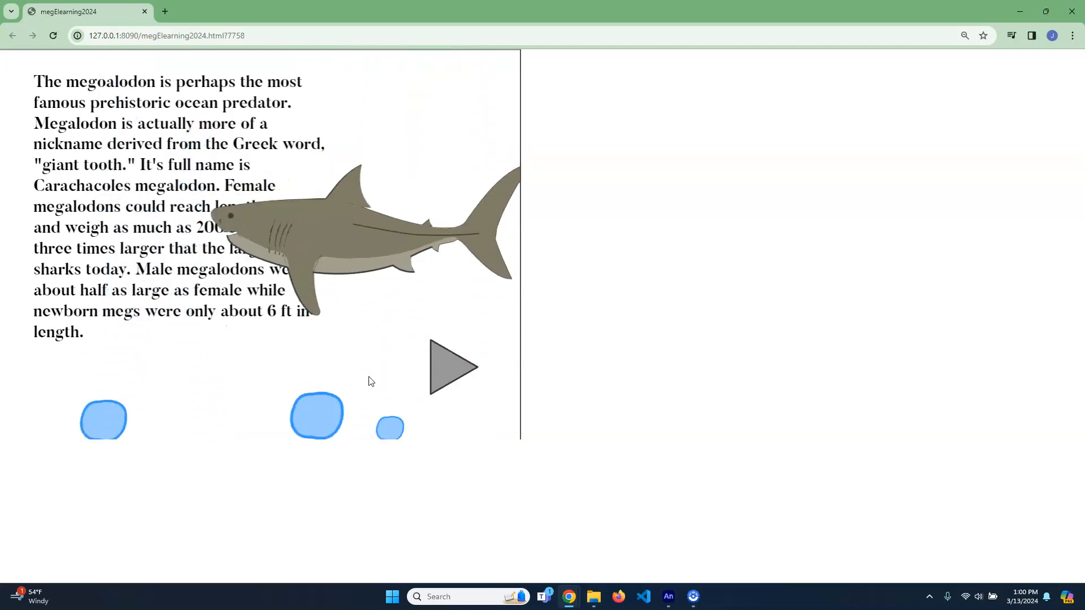
click(389, 328)
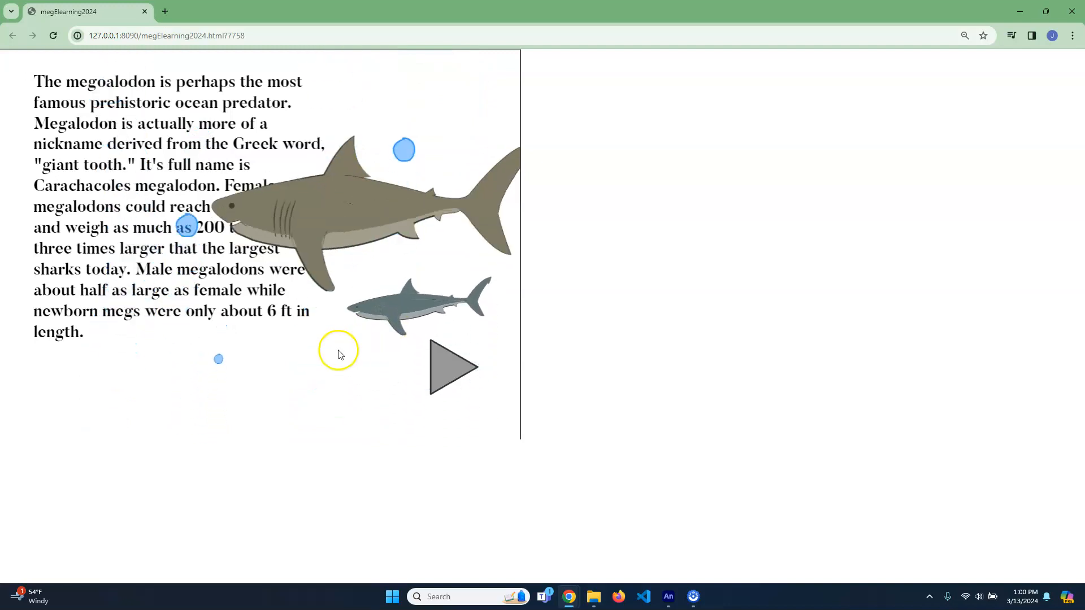